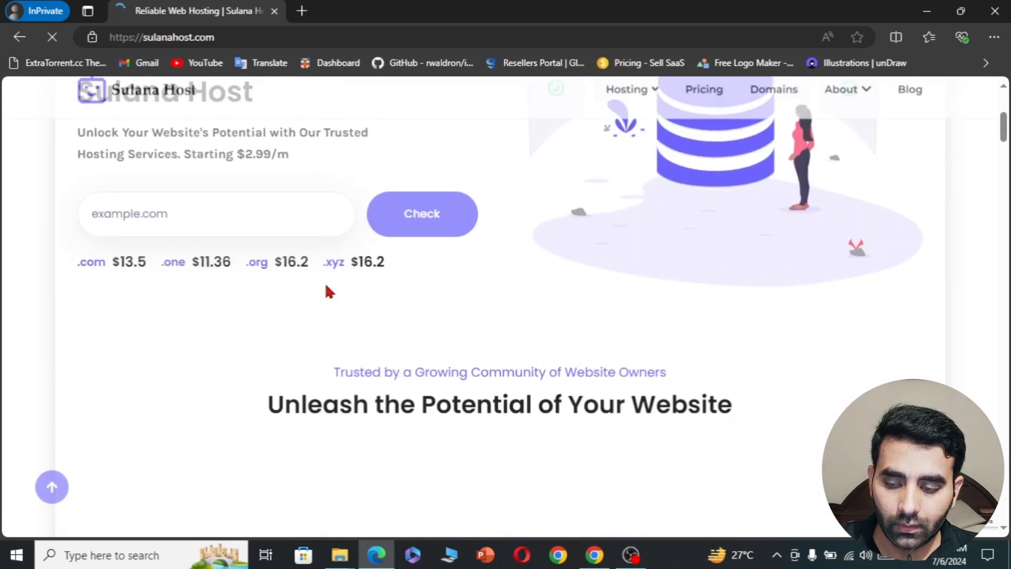
- Switch the pricing to yearly billing and order the Starter plan at $35.64 per year
scroll(326, 287, "down", 10)
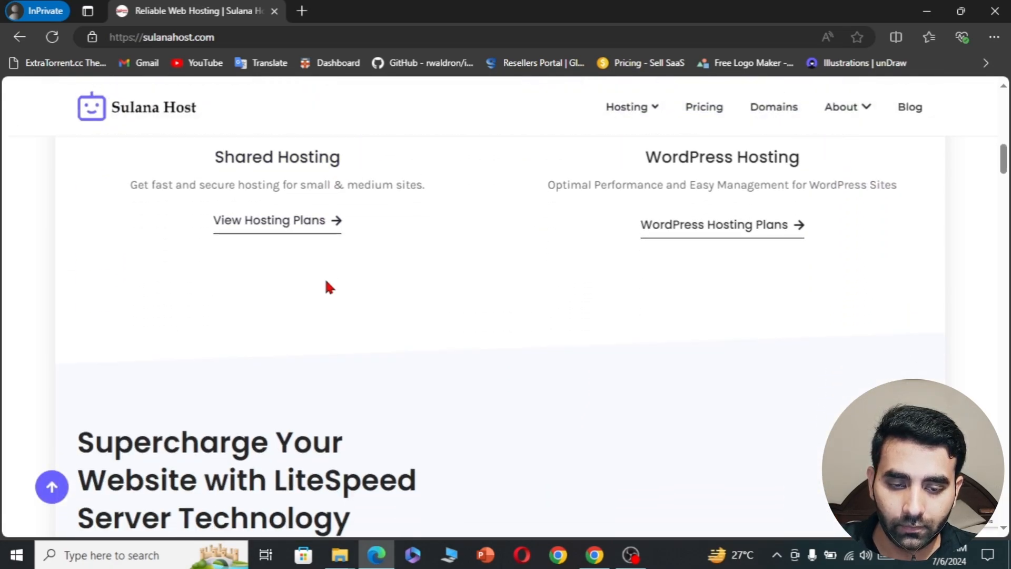
scroll(327, 287, "down", 10)
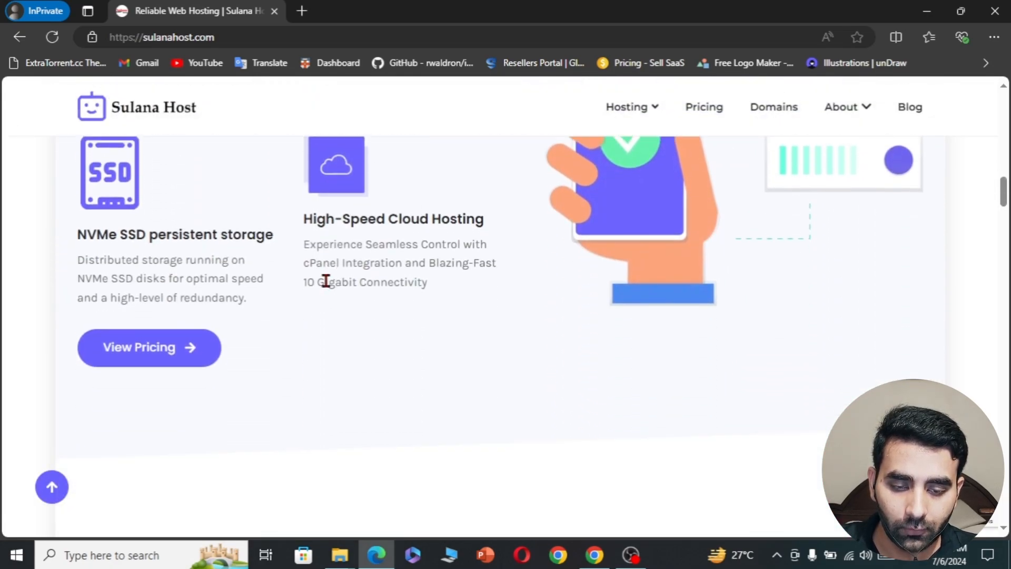
scroll(327, 287, "down", 10)
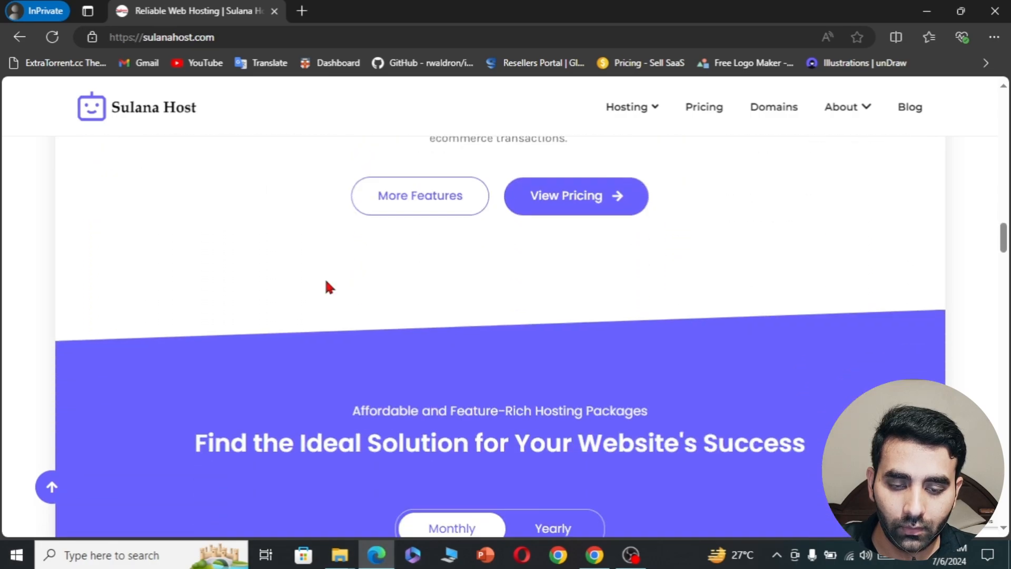
scroll(327, 286, "down", 5)
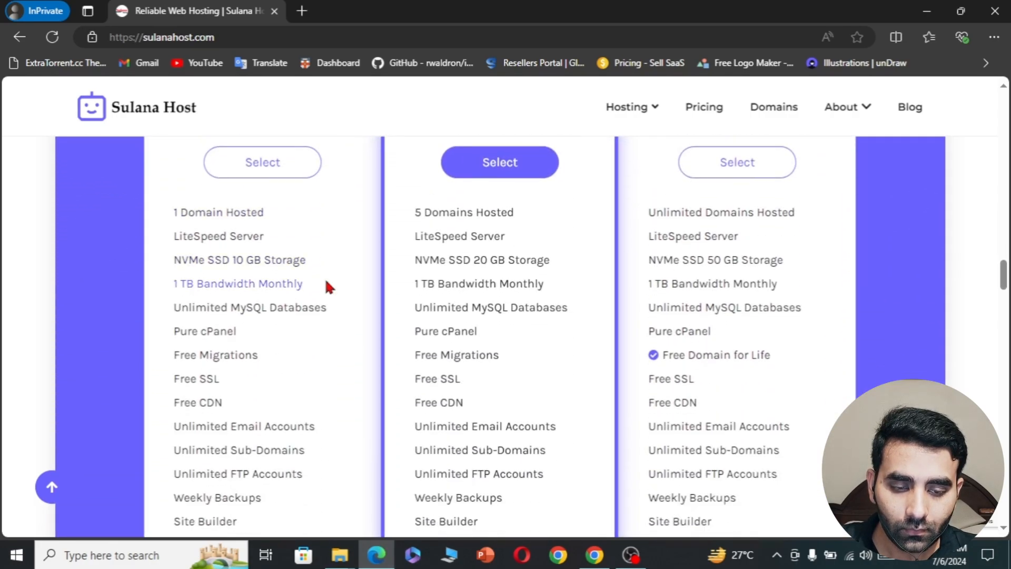
scroll(345, 207, "up", 5)
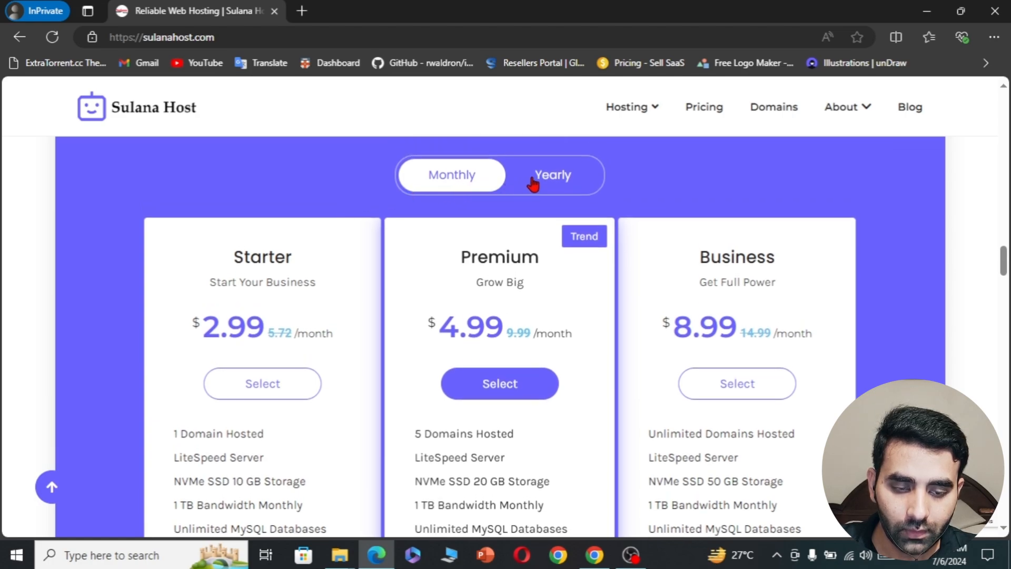
left_click(532, 181)
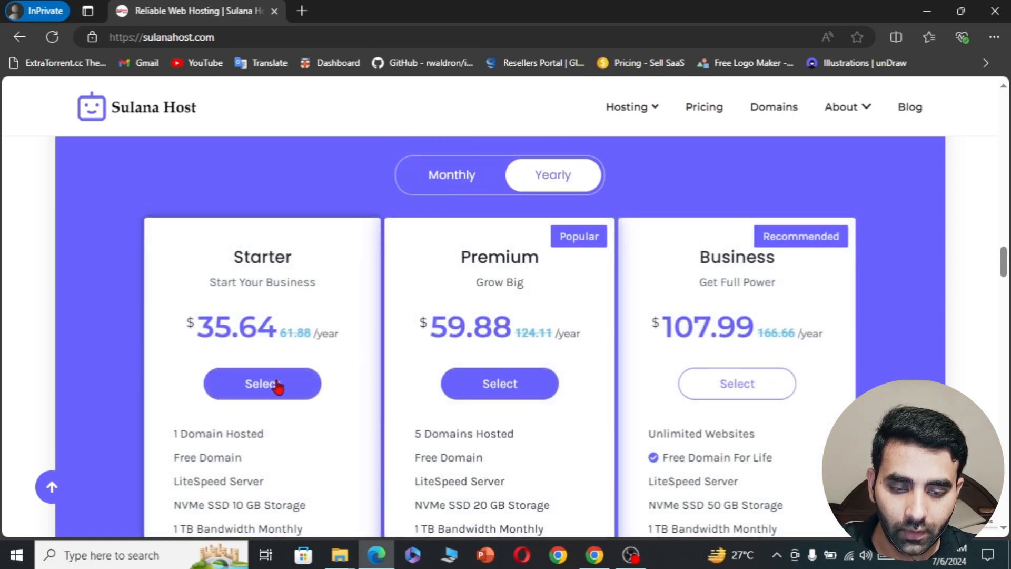
left_click(242, 392)
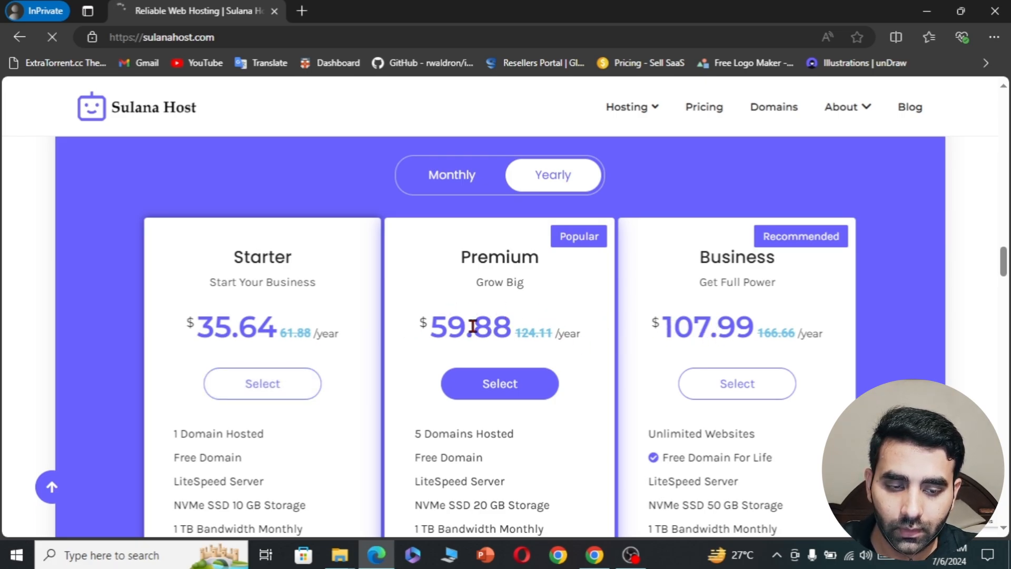
scroll(647, 379, "down", 2)
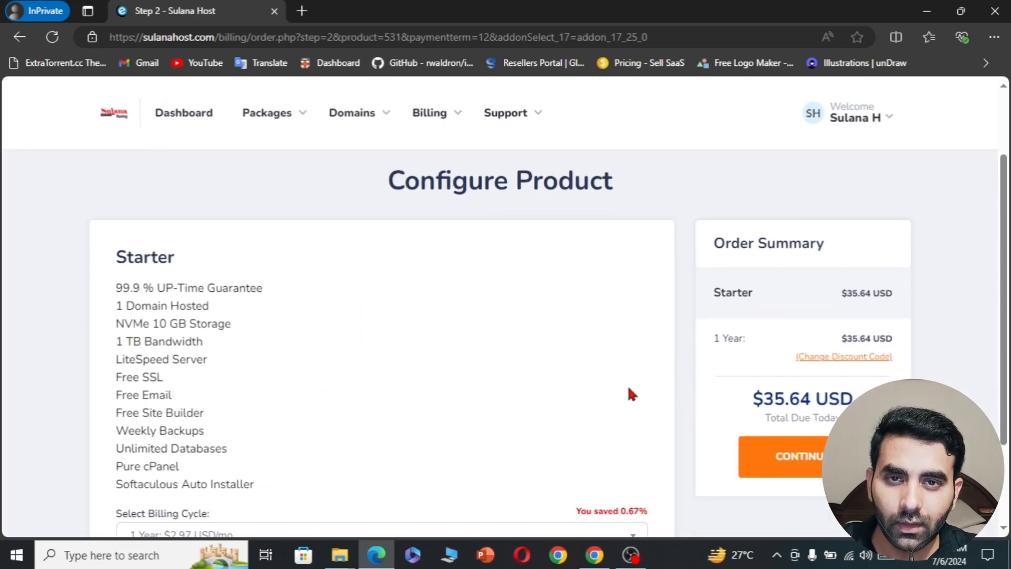
- Apply coupon FREE to drop the Starter total to $0.00 USD, then continue
left_click(813, 359)
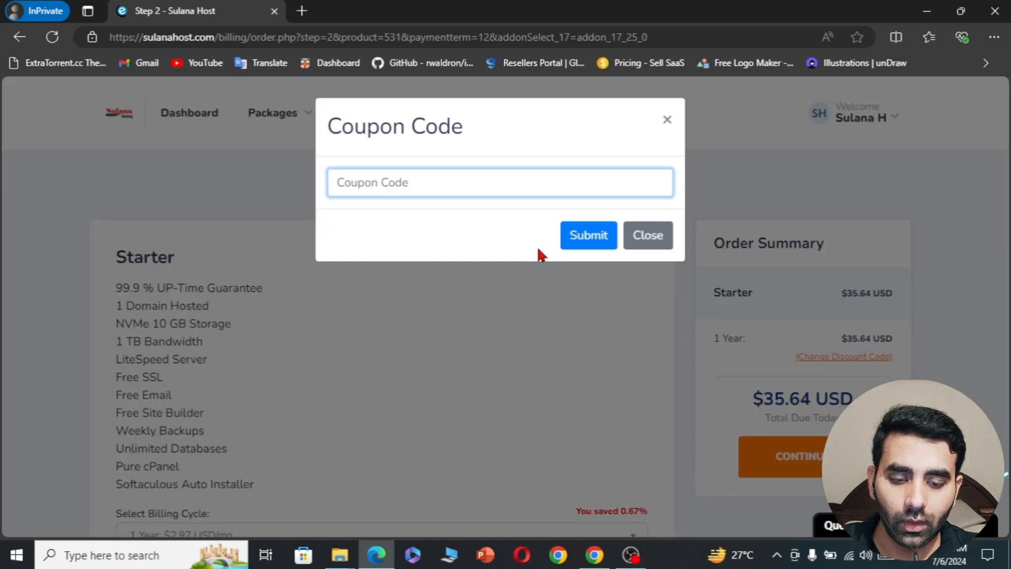
type("FREE10")
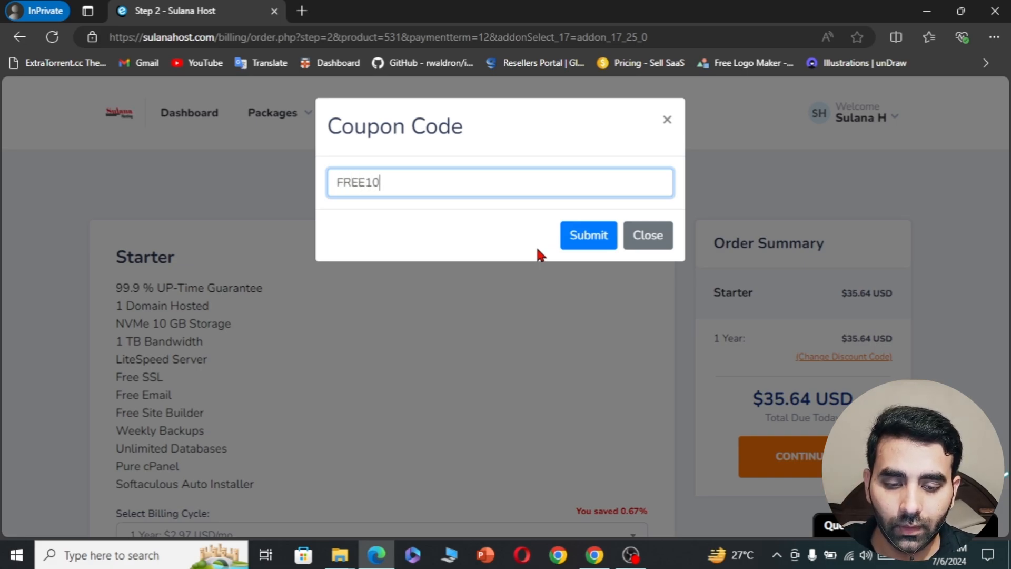
left_click(568, 239)
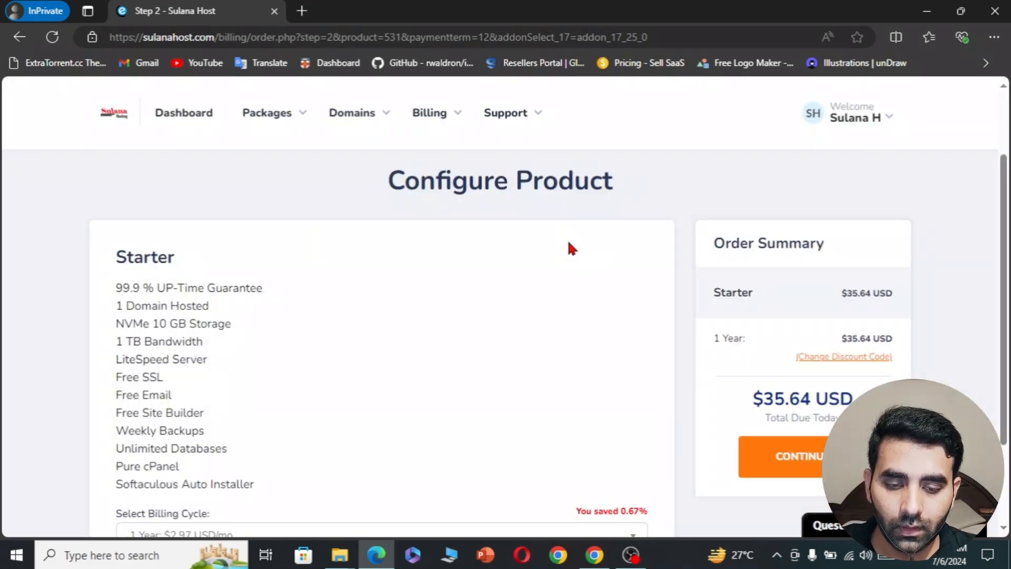
scroll(576, 323, "down", 2)
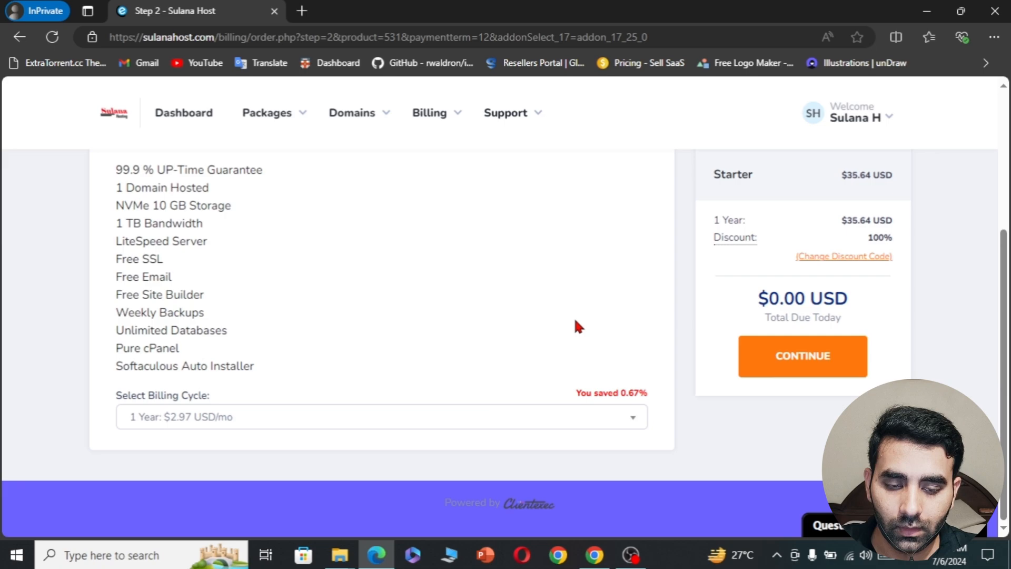
left_click(808, 373)
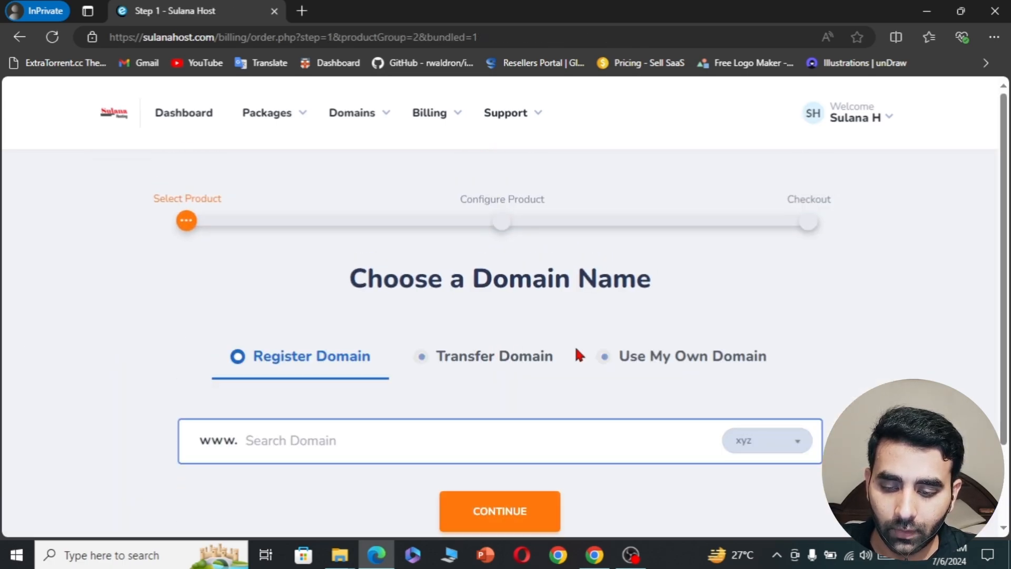
- Use the existing domain site.sulanahost.com for the Starter order
left_click(525, 362)
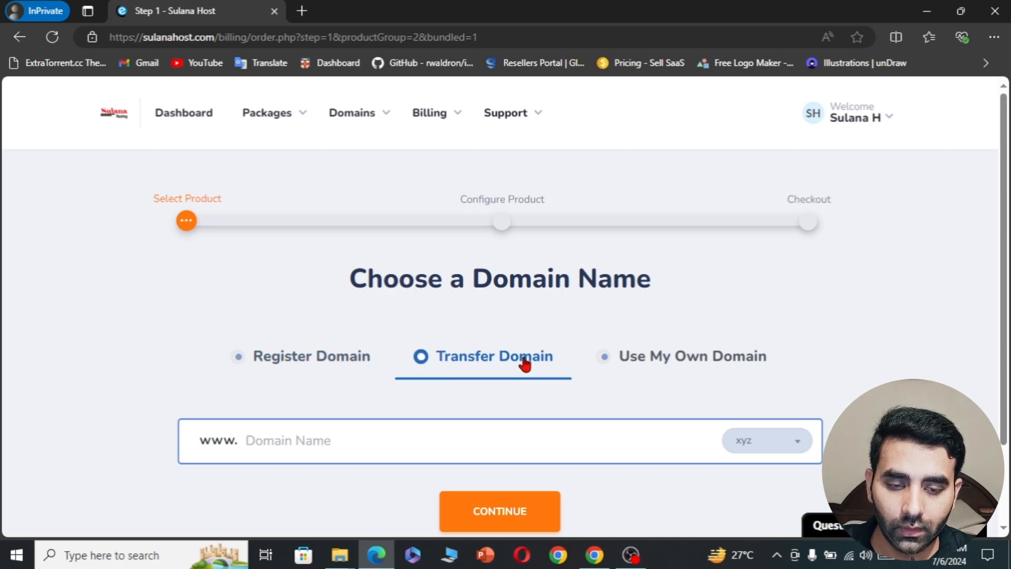
left_click(667, 367)
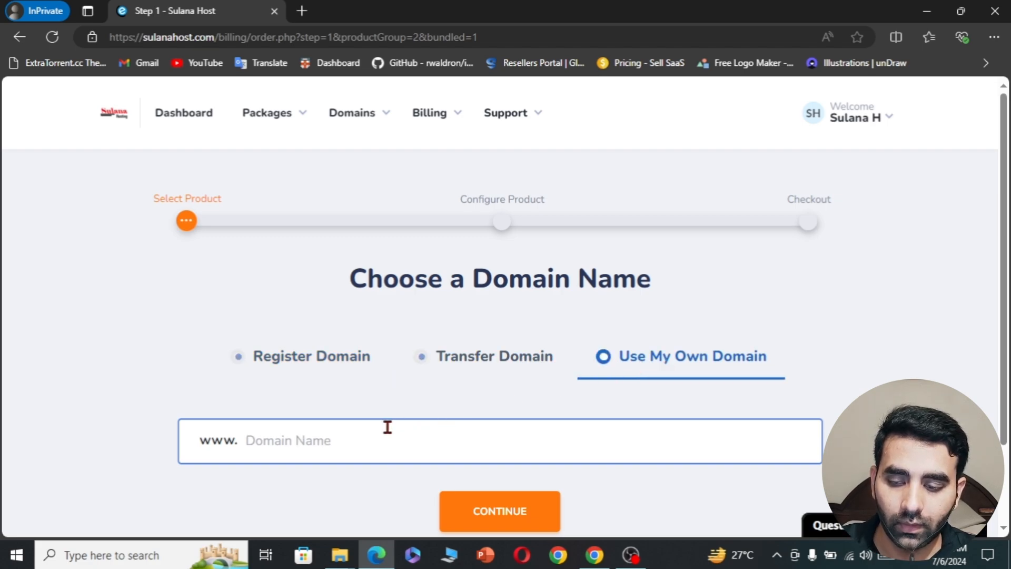
left_click(353, 441)
type("site")
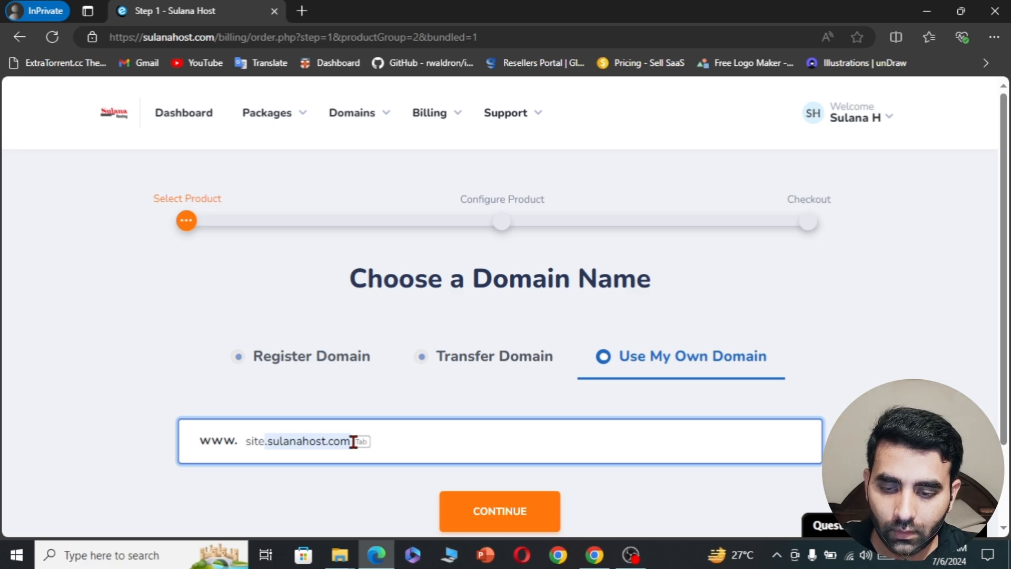
key("Tab")
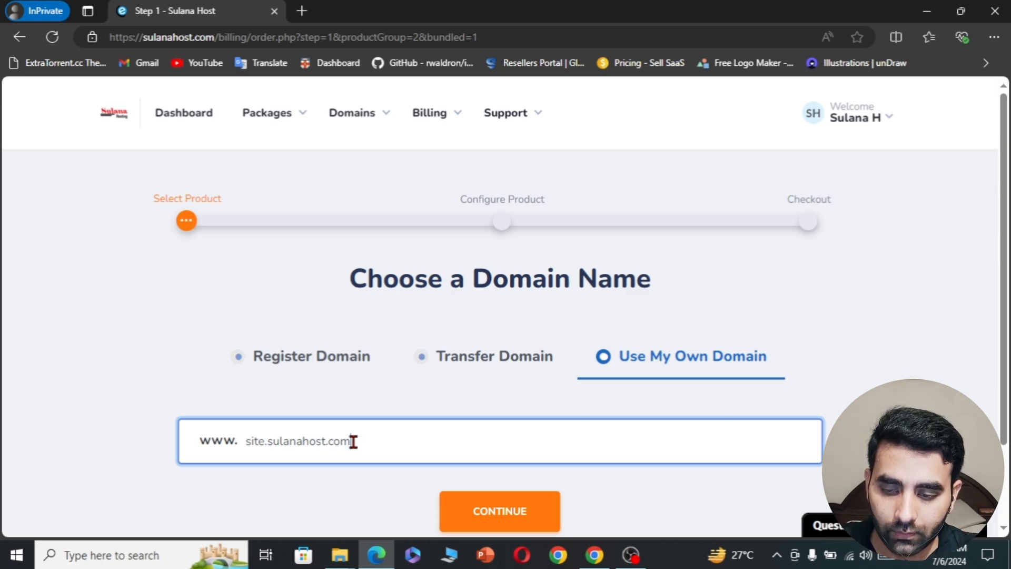
scroll(387, 494, "down", 2)
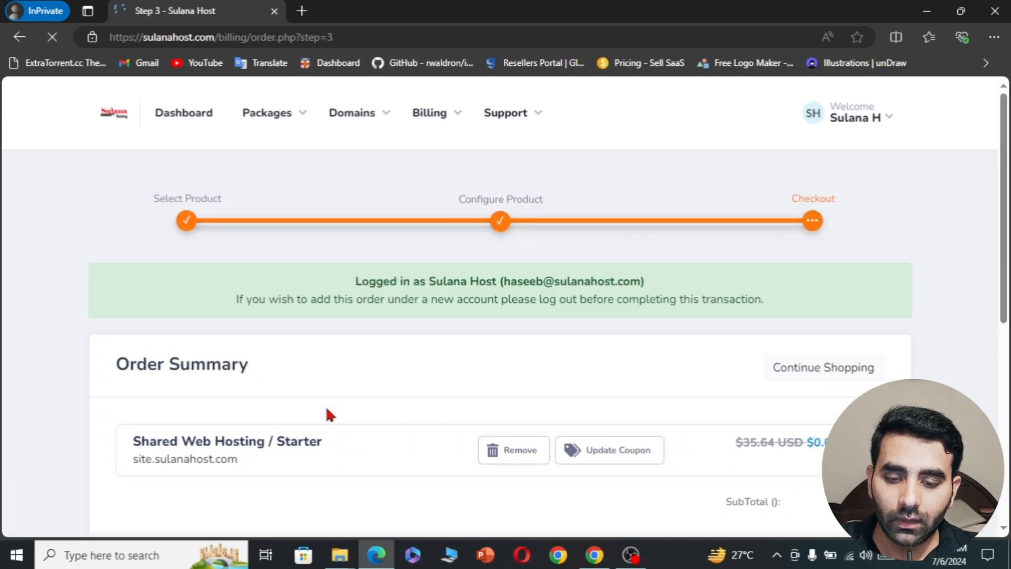
- Accept the terms, place the free order and open My Packages to find the new Starter package
scroll(327, 409, "down", 5)
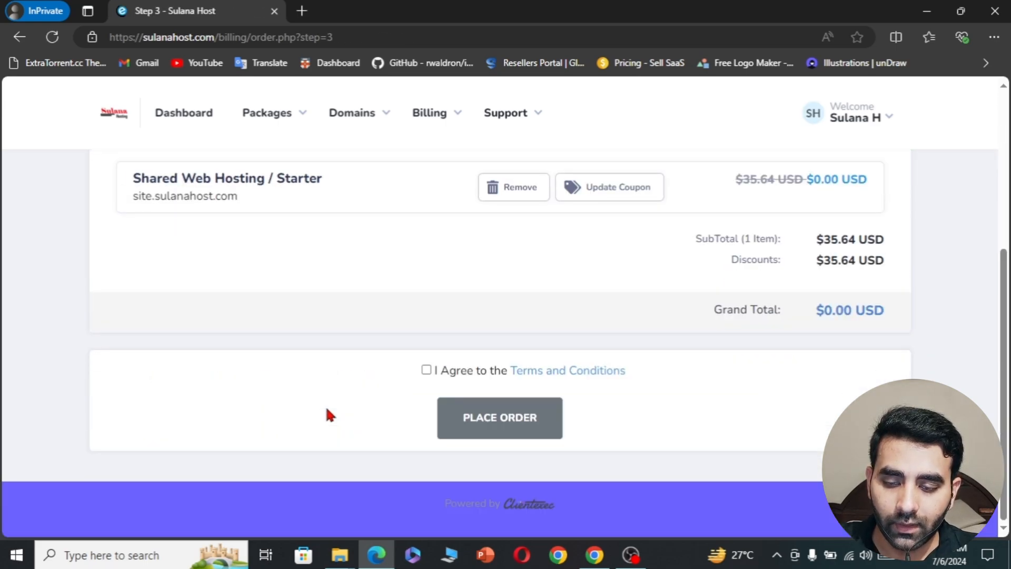
left_click(426, 371)
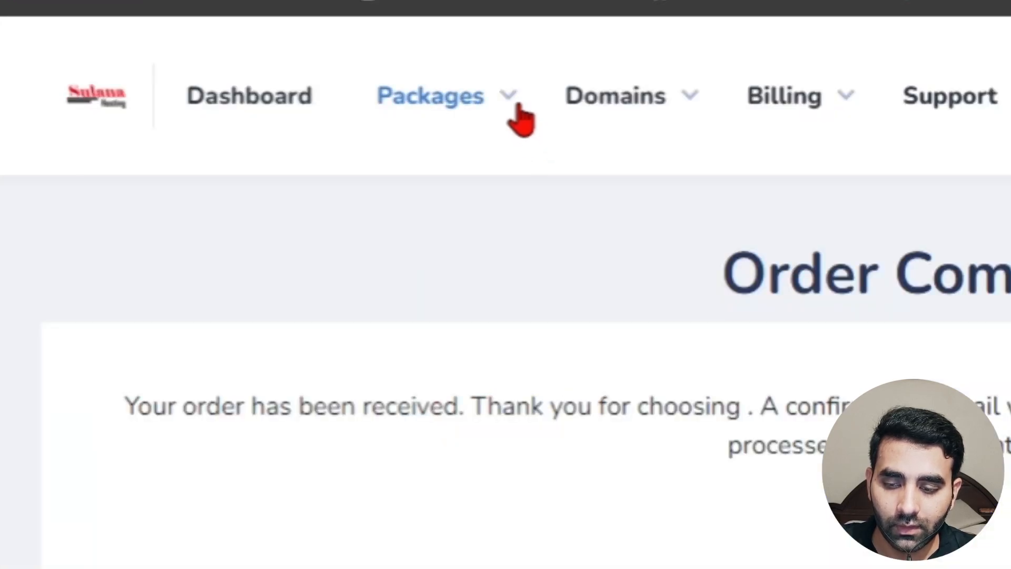
left_click(513, 105)
left_click(418, 163)
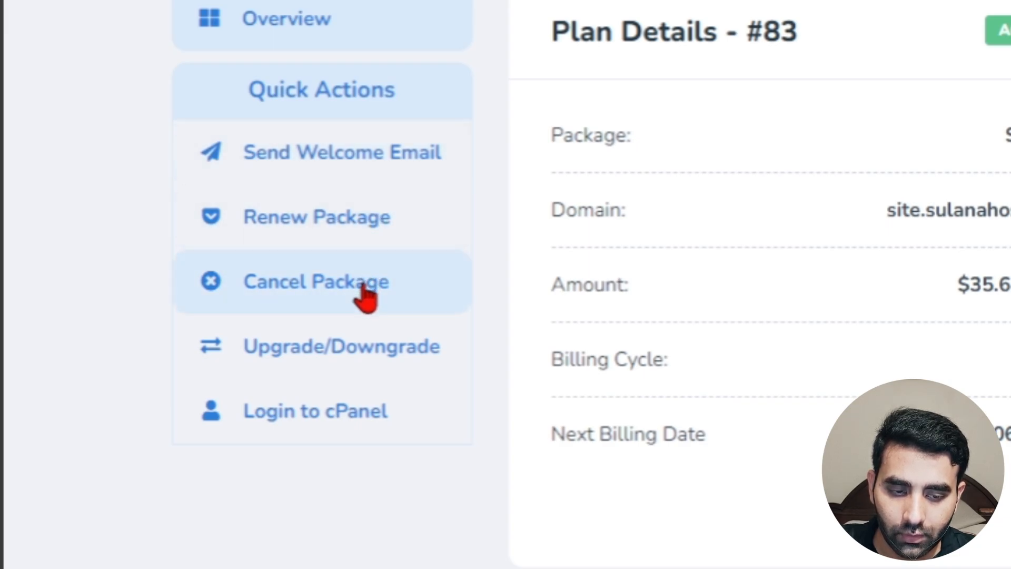
- Log into the package's cPanel, choose Explore Account, and open WordPress Manager by Softaculous
left_click(359, 415)
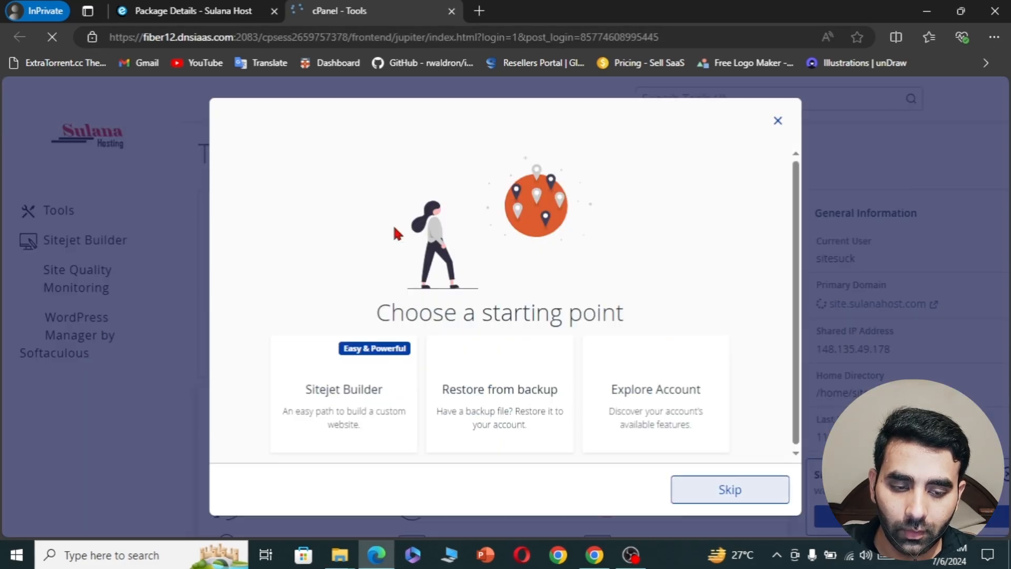
left_click(654, 392)
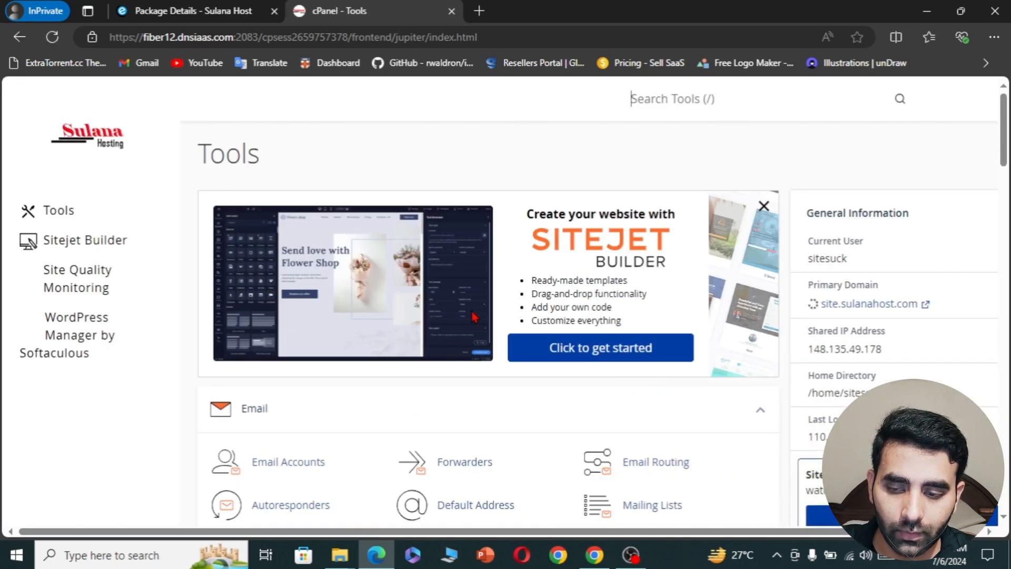
scroll(422, 316, "down", 1)
middle_click(419, 311)
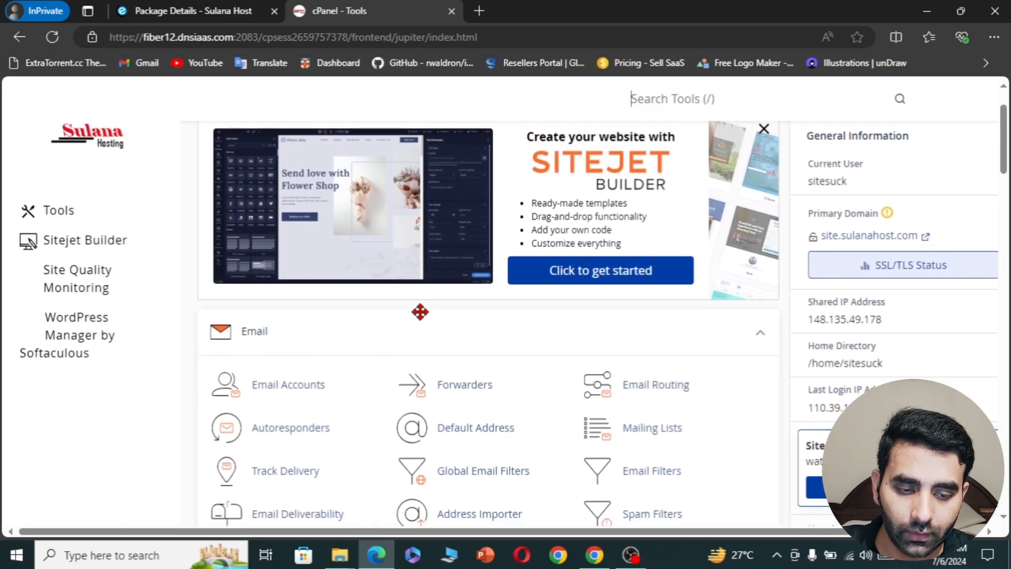
left_click(74, 342)
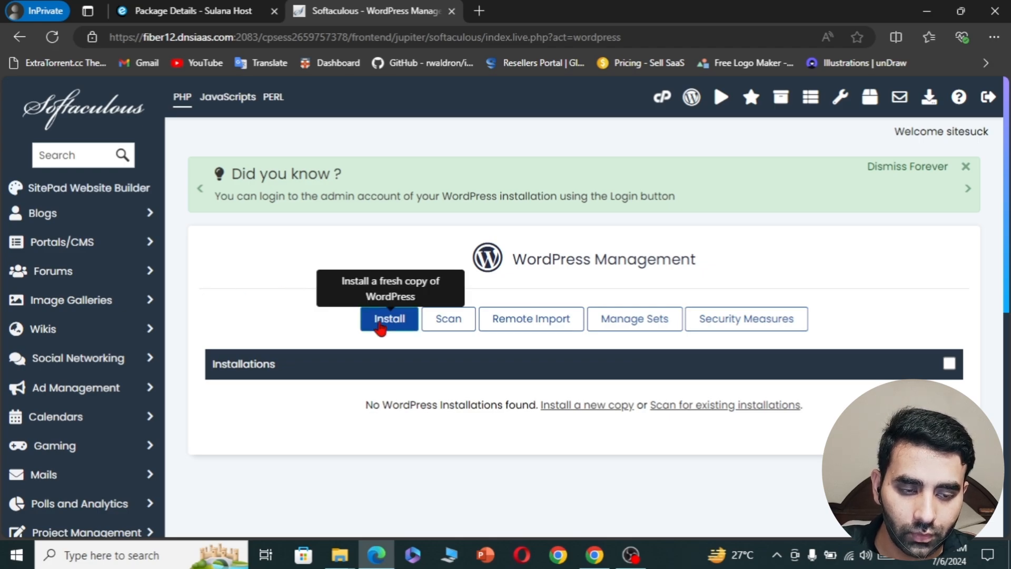
- Start a custom WordPress 6.5.5 install with an empty directory so it installs at the domain root
left_click(380, 326)
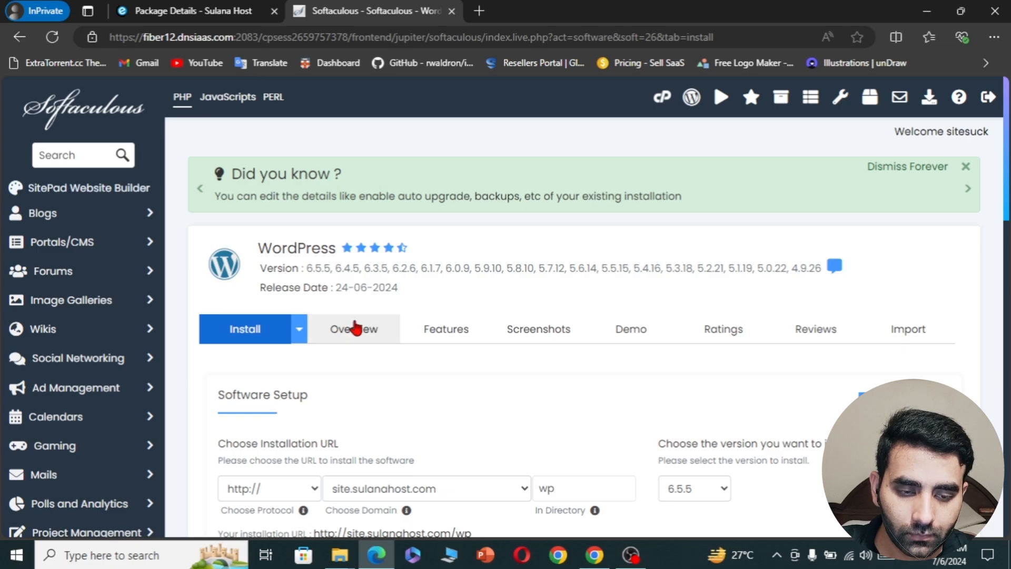
left_click(301, 338)
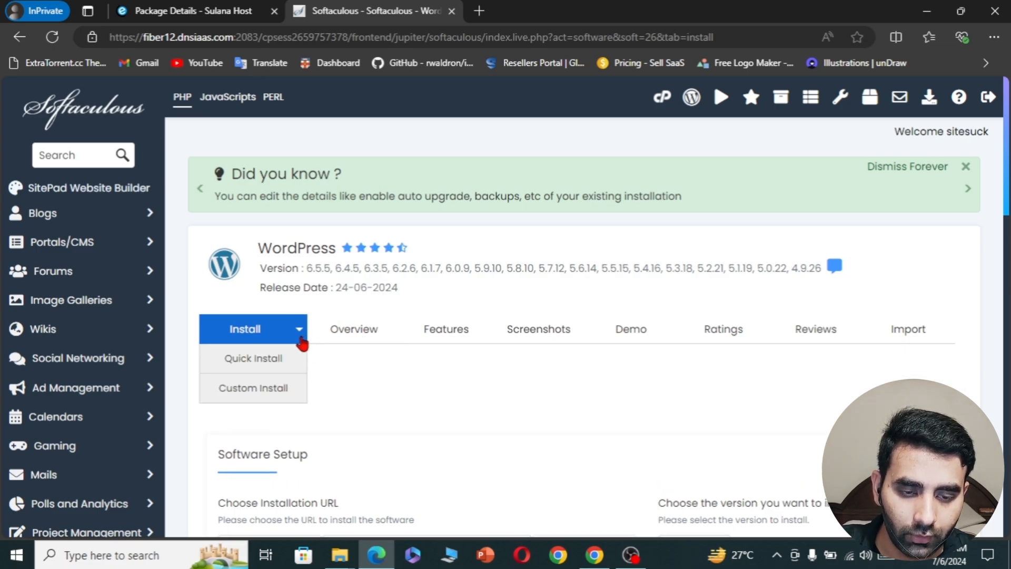
left_click(283, 388)
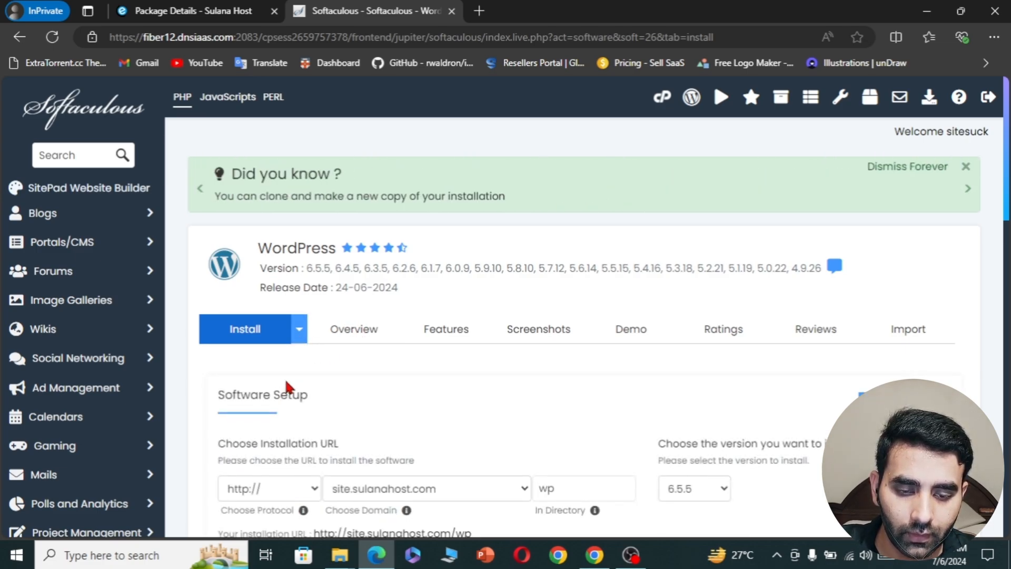
scroll(463, 421, "down", 3)
double_click(570, 341)
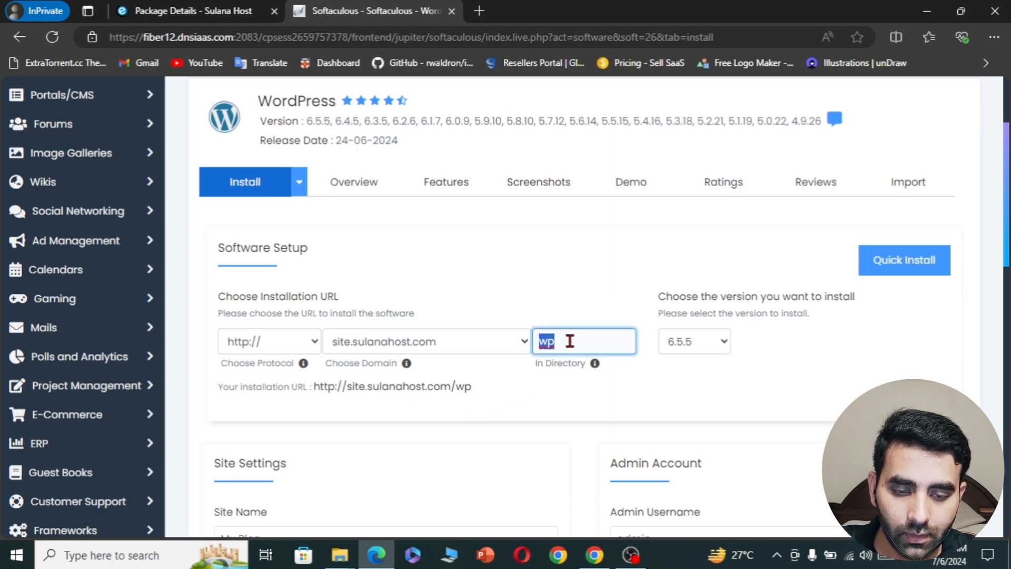
key("BackSpace")
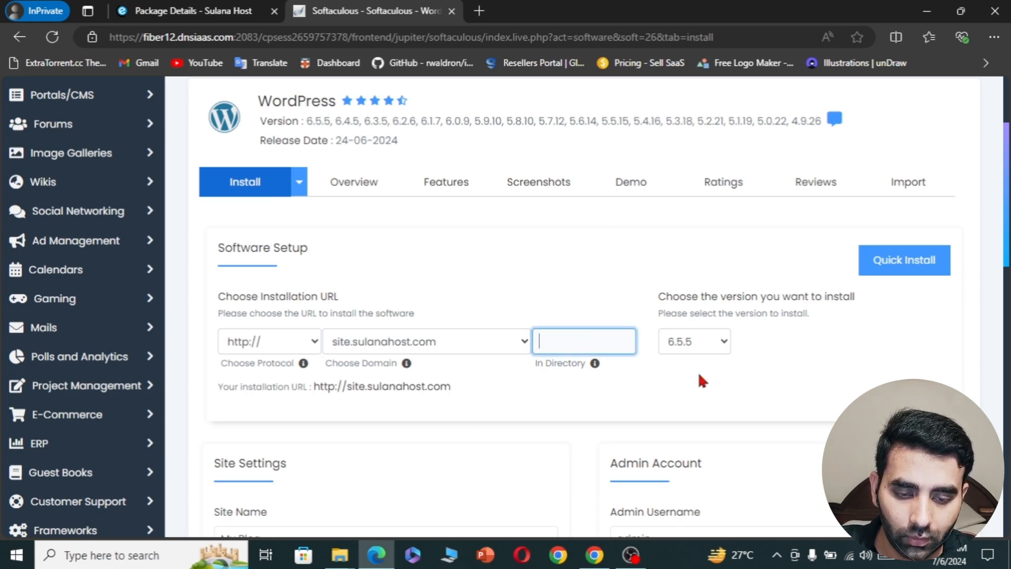
left_click(722, 345)
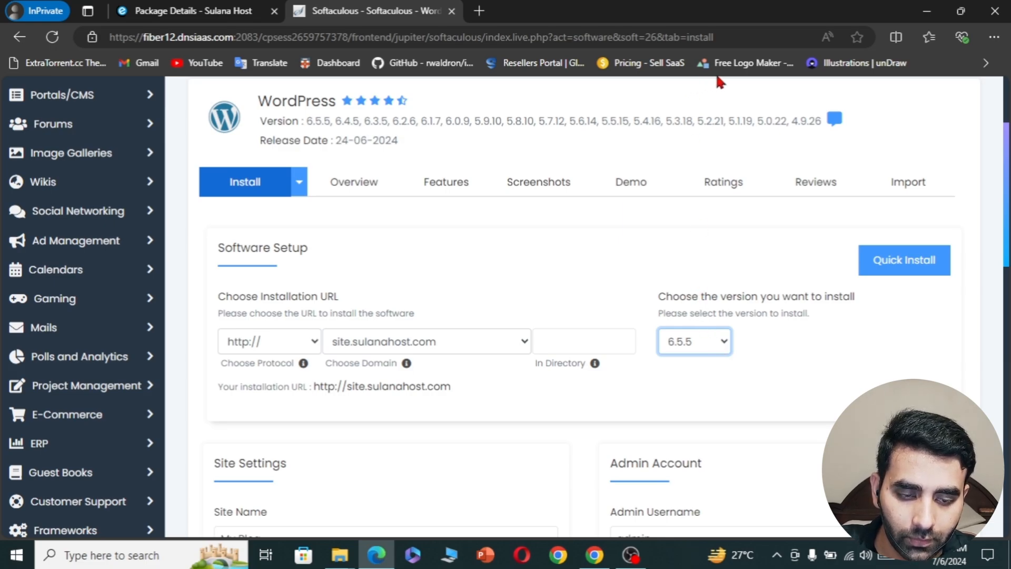
left_click(821, 471)
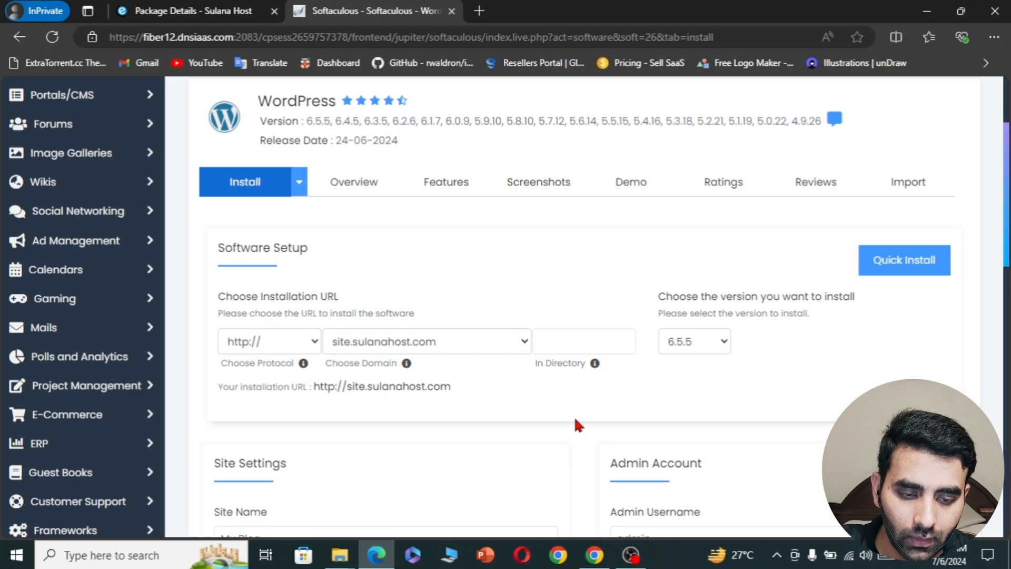
- Replace the default admin e-mail with the administrator's e-mail address
scroll(576, 421, "down", 3)
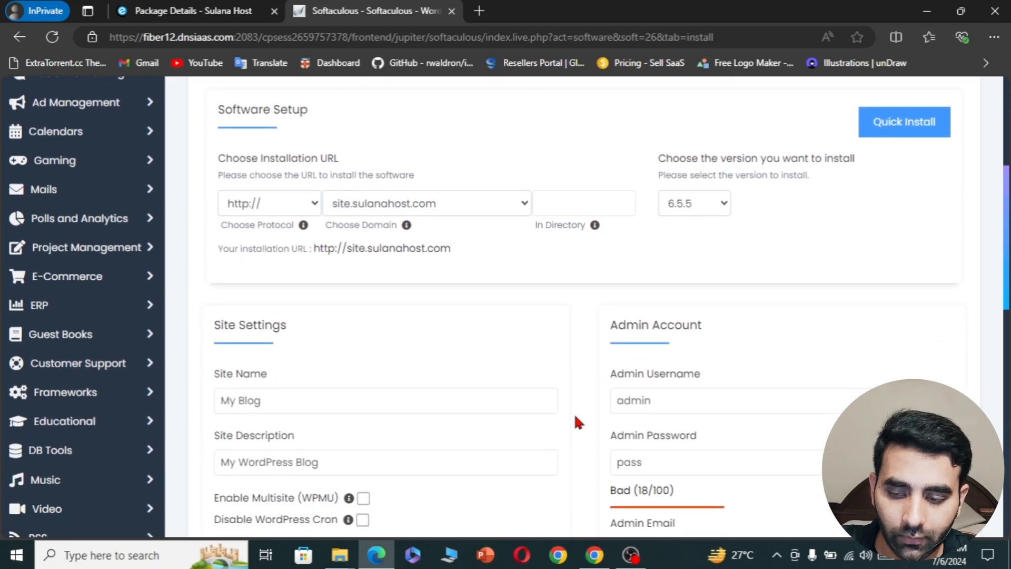
scroll(577, 419, "down", 2)
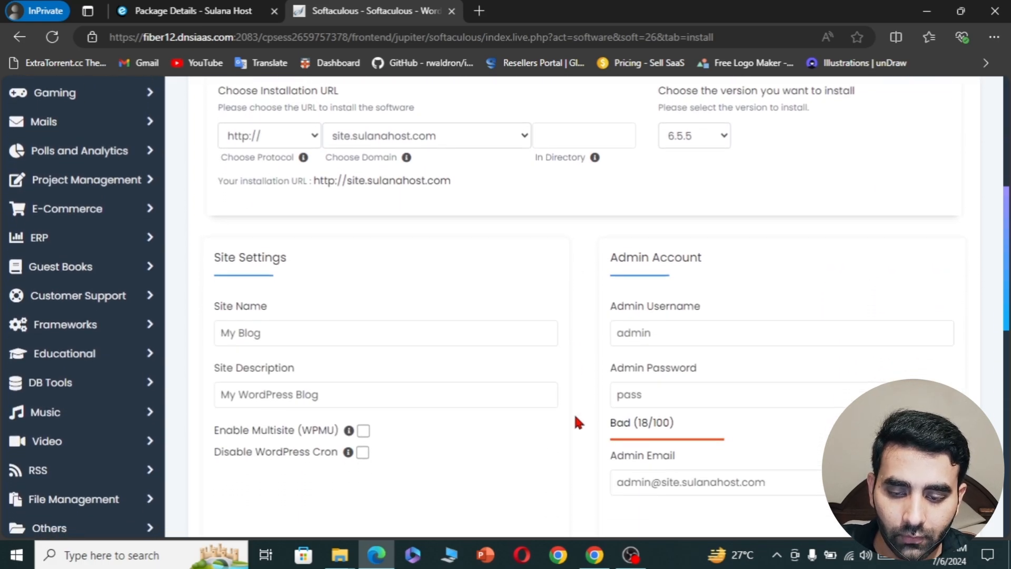
scroll(576, 421, "down", 3)
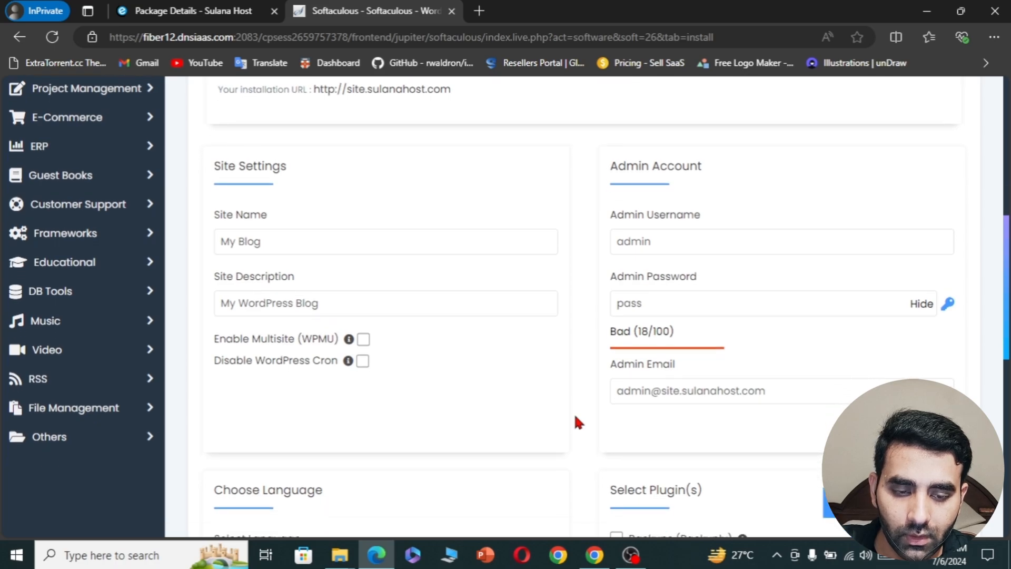
left_click(724, 391)
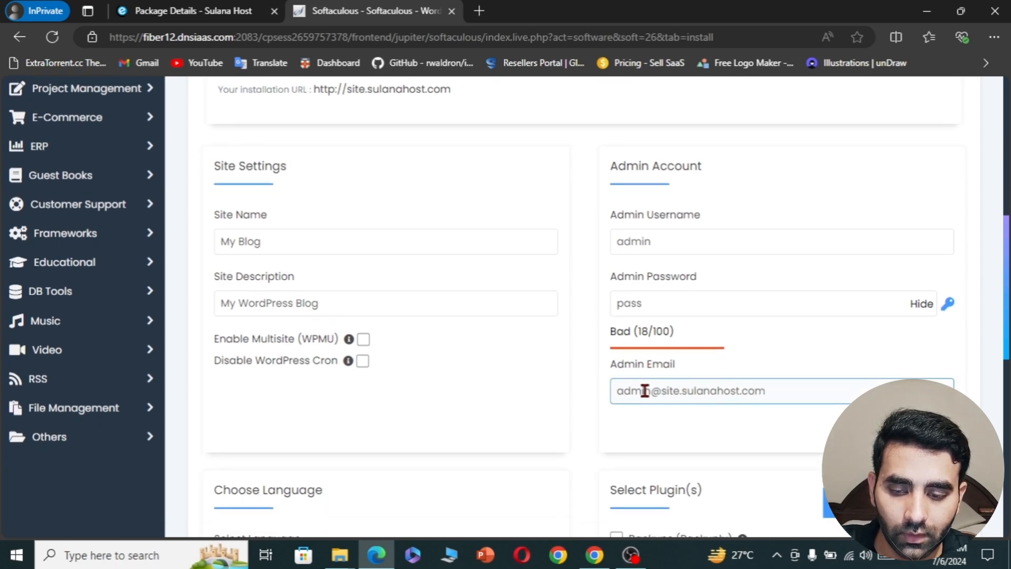
key("ctrl+shift+Left")
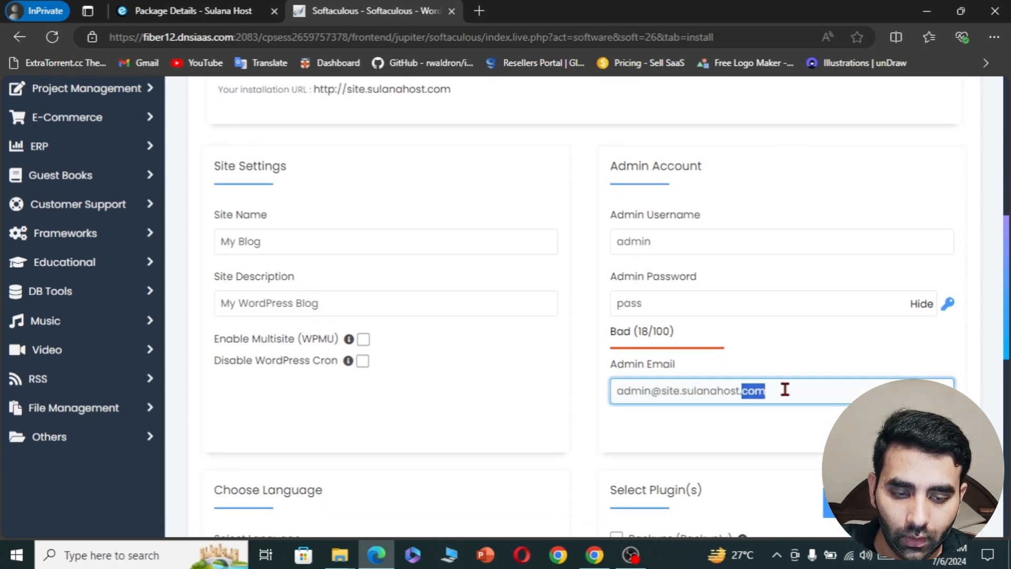
key("BackSpace")
key("ctrl+BackSpace")
key("ctrl+BackSpace")
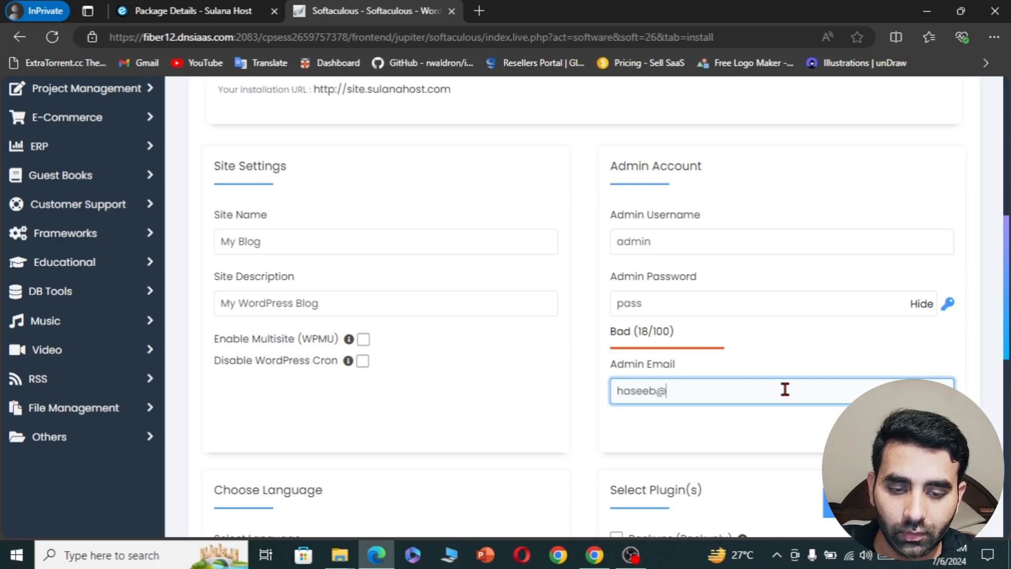
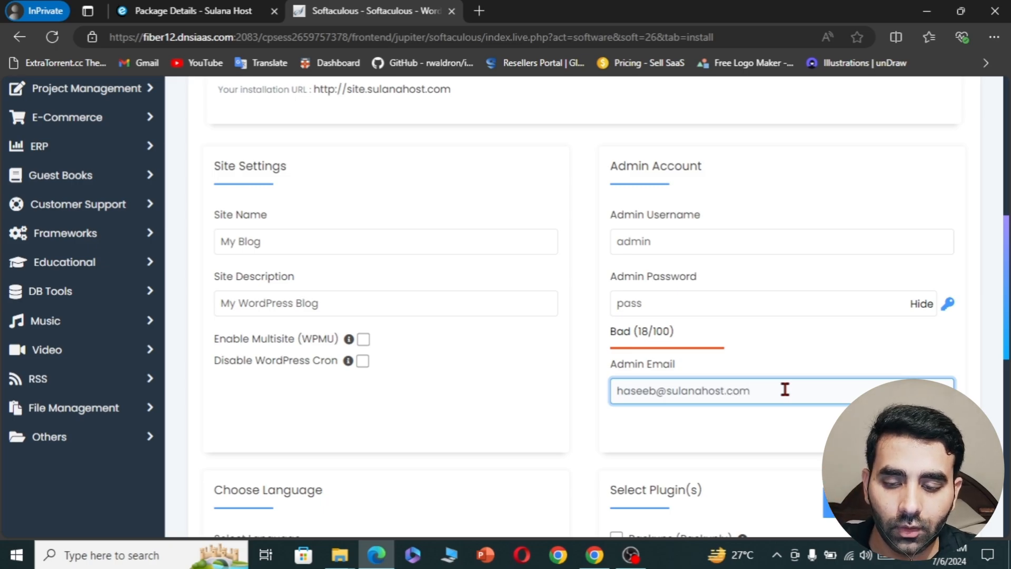
- Enter a new admin password and replace the default admin username with the suggested one
double_click(632, 303)
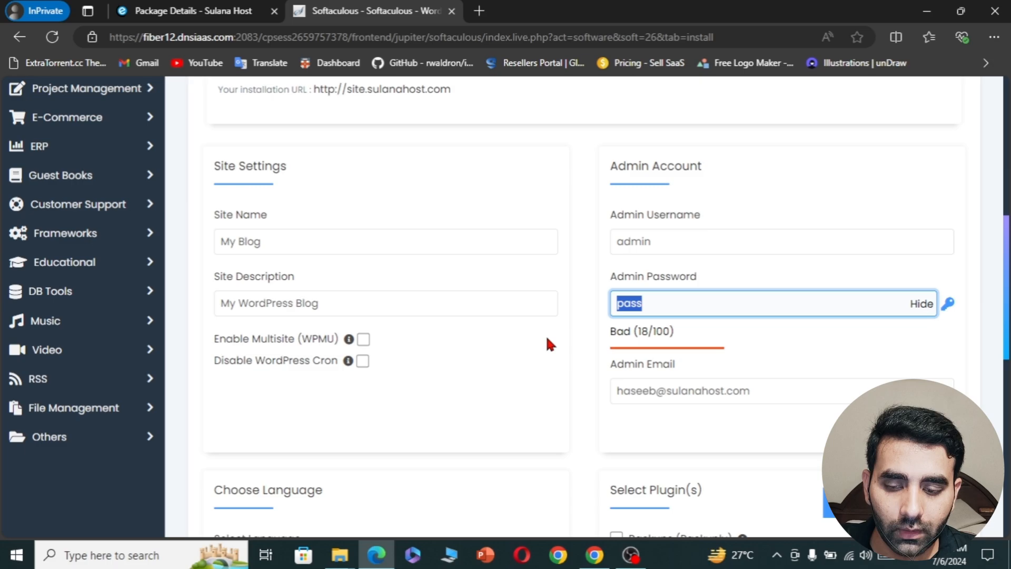
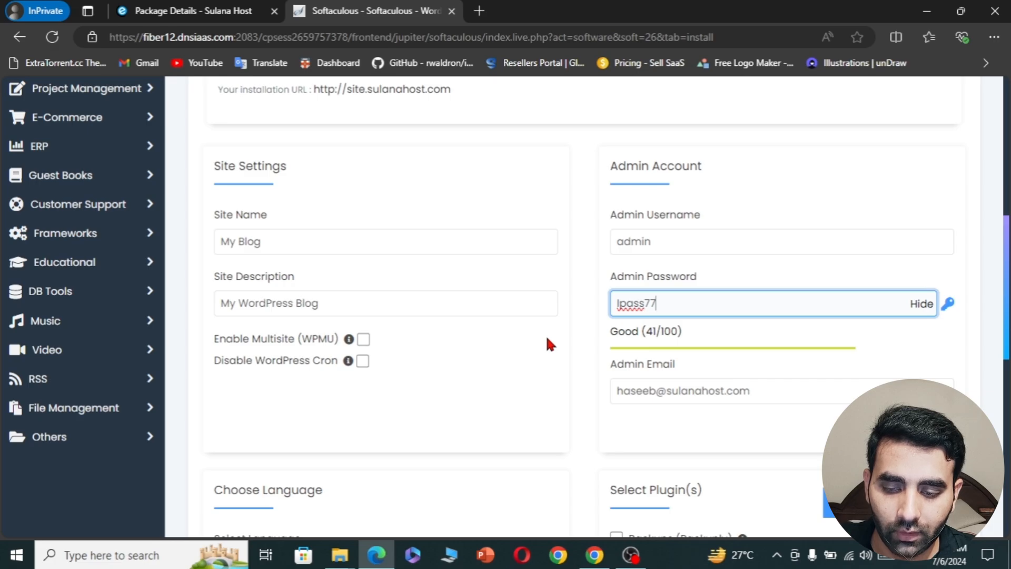
left_click_drag(669, 247, 585, 257)
type("sul")
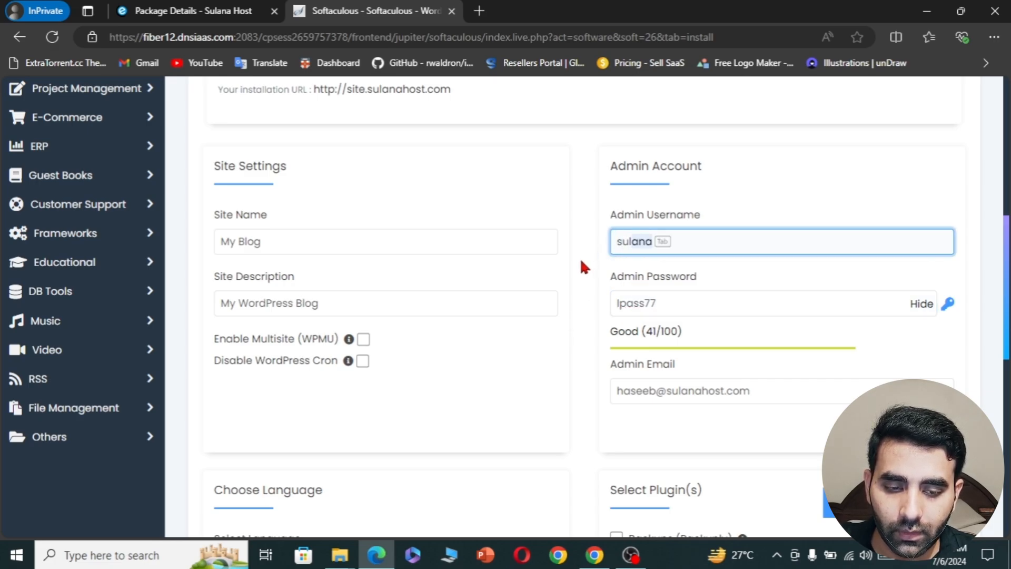
key("Tab")
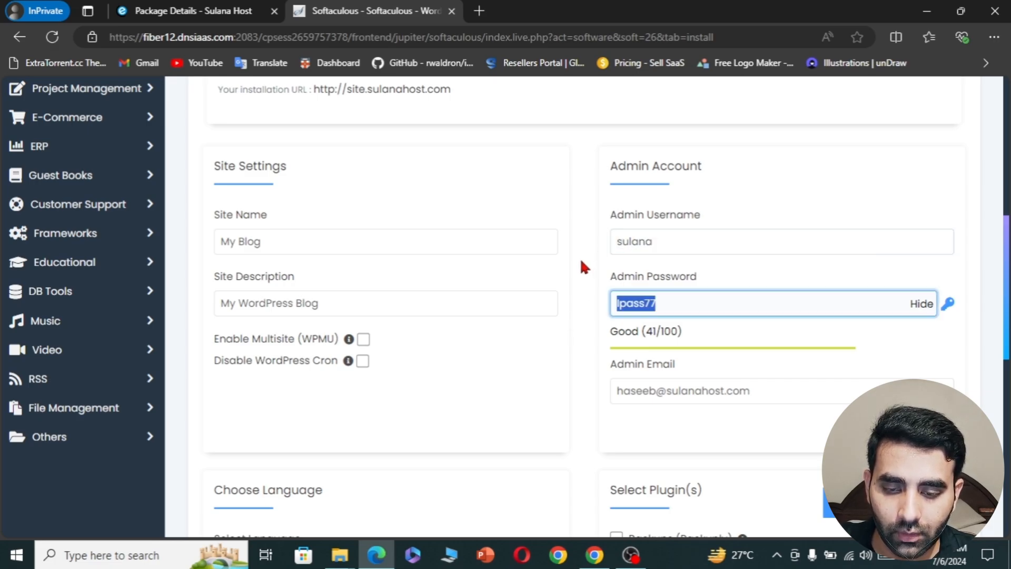
left_click(563, 375)
- Generate a strong random admin password and select it
scroll(563, 375, "down", 3)
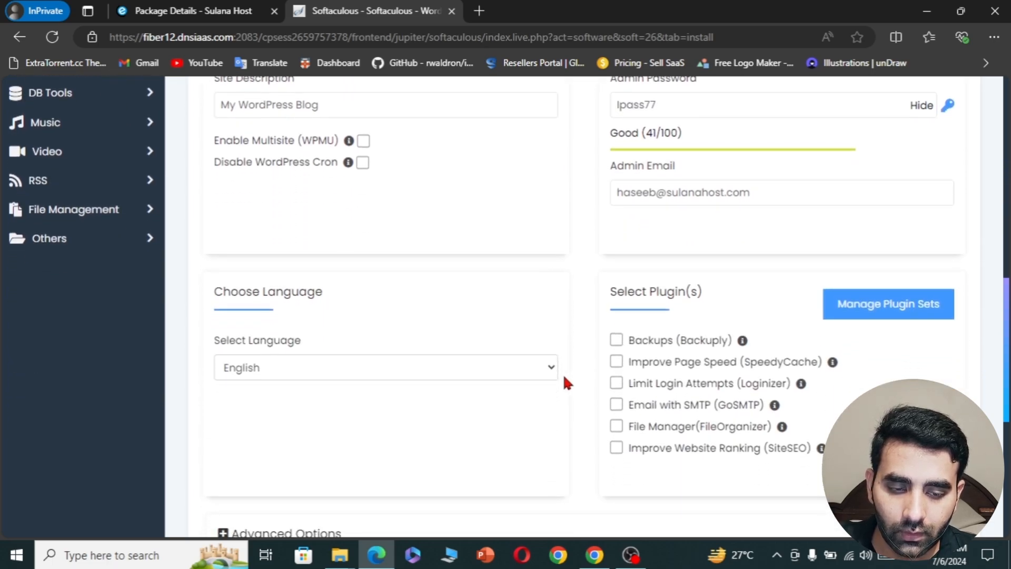
scroll(563, 375, "down", 1)
scroll(564, 375, "up", 3)
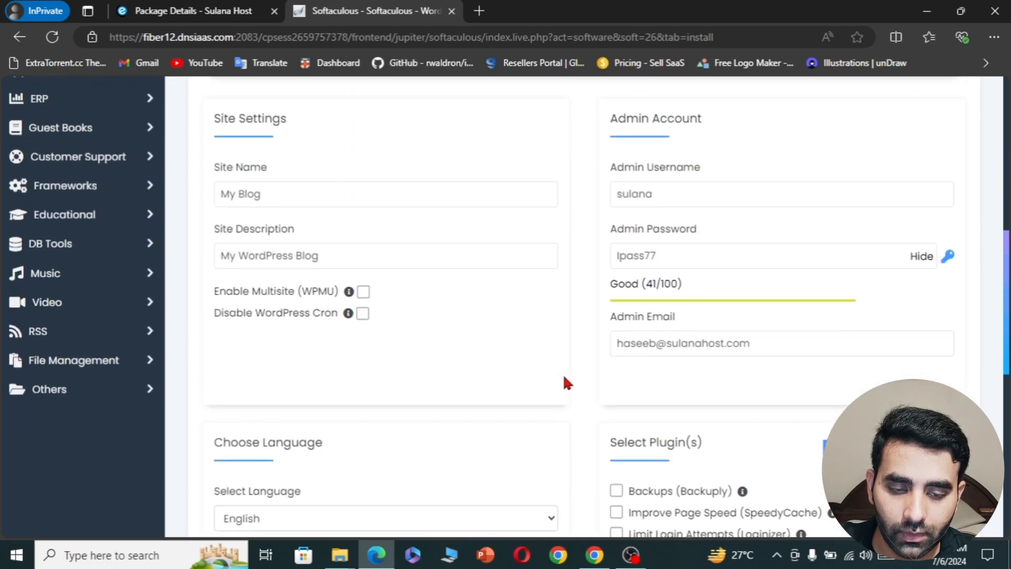
left_click(949, 258)
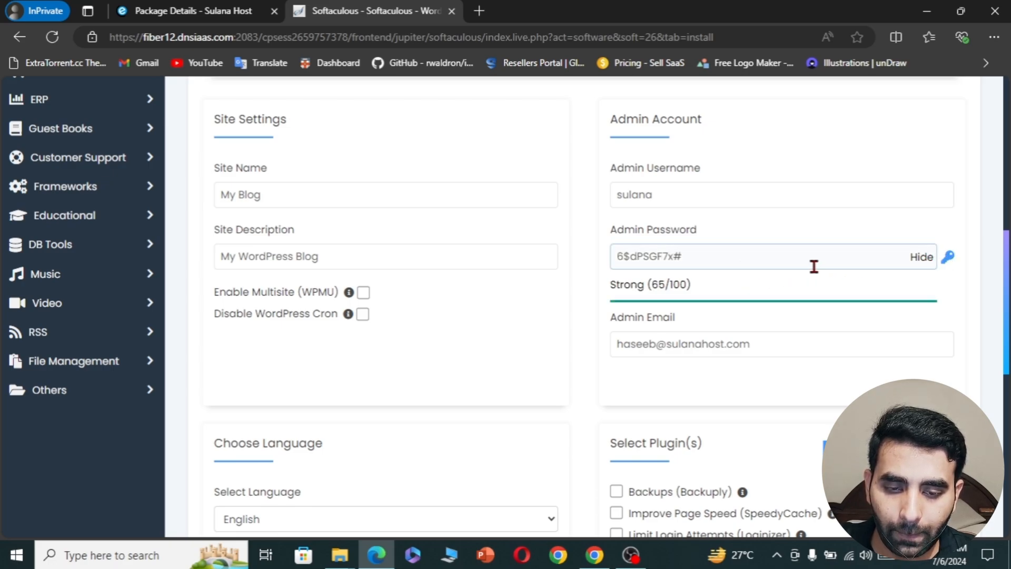
left_click(948, 259)
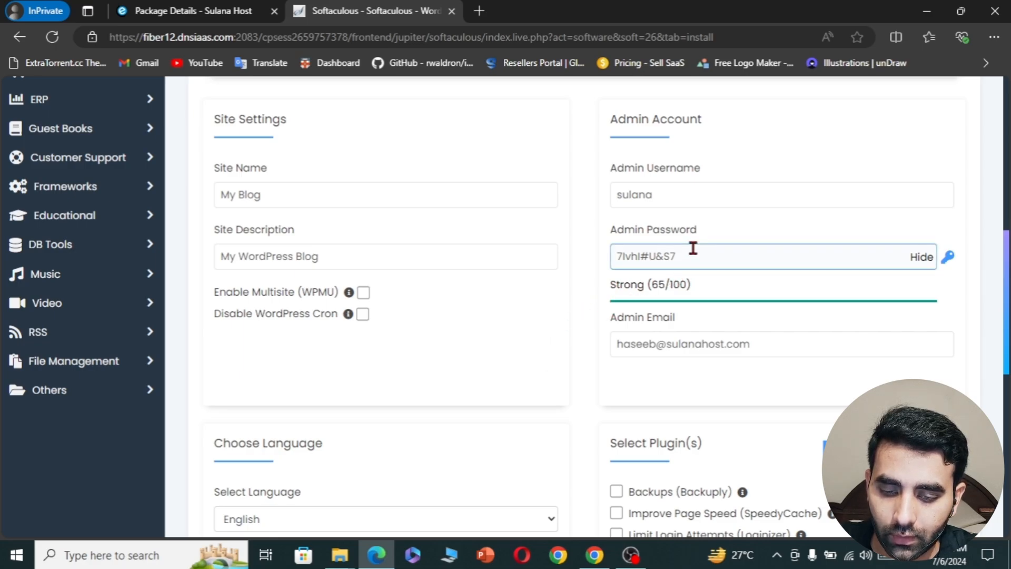
left_click_drag(691, 247, 568, 267)
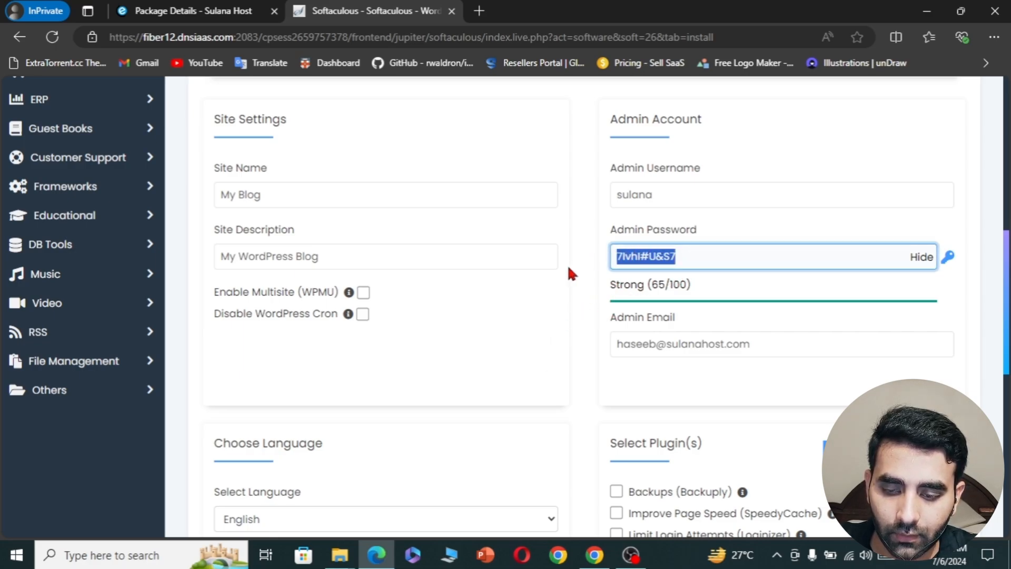
- Expand Select Theme, page to the next set of themes, and scroll down to the Install button
left_click(528, 351)
scroll(530, 354, "down", 1)
scroll(530, 357, "down", 6)
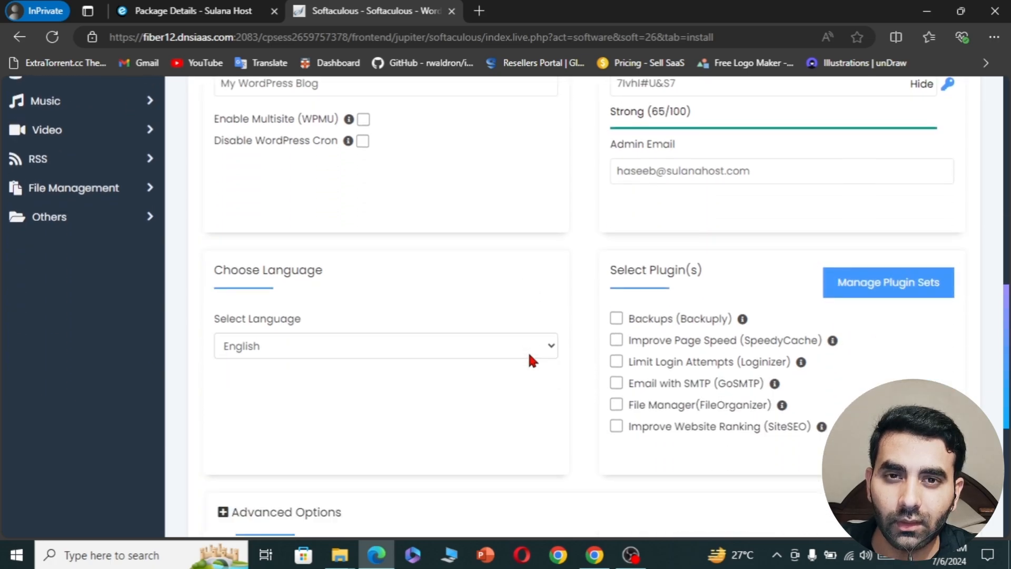
scroll(532, 360, "down", 1)
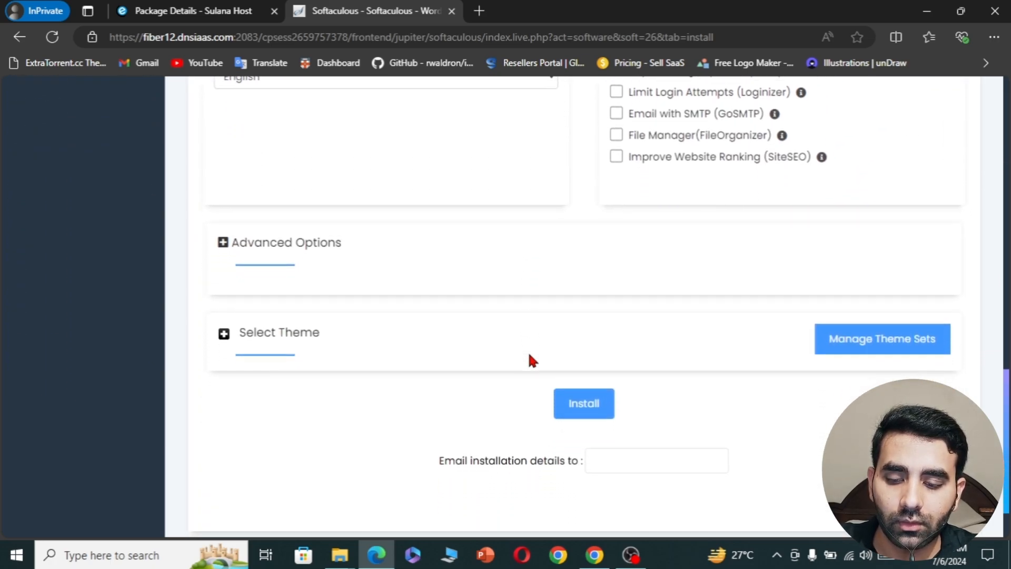
left_click(260, 341)
scroll(259, 341, "down", 3)
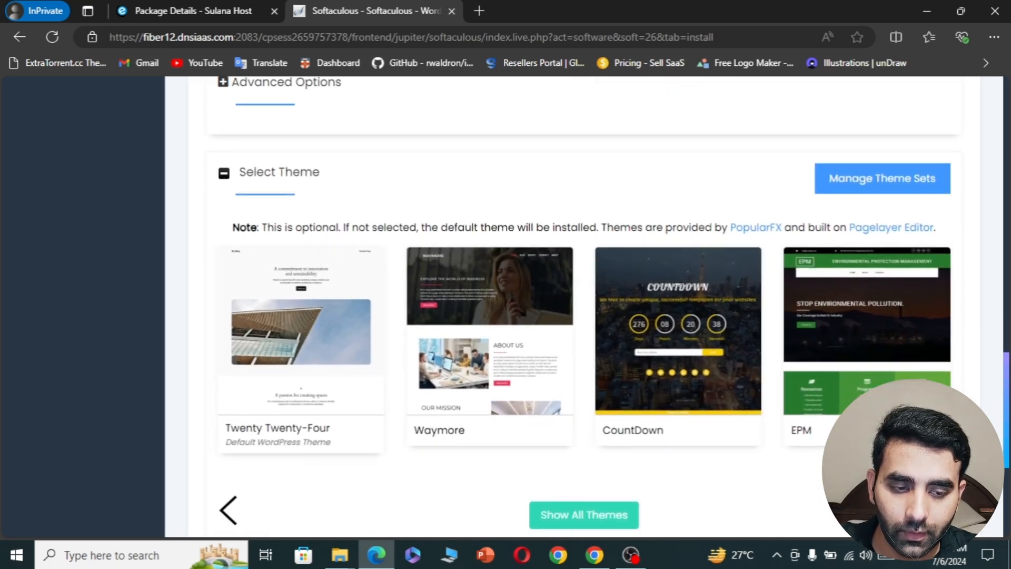
left_click(940, 510)
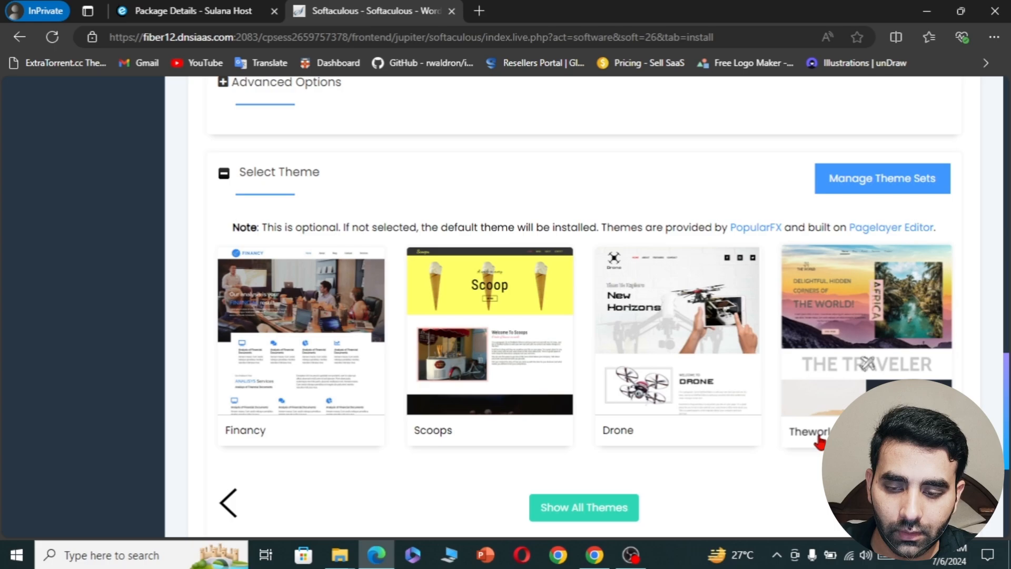
scroll(652, 255, "down", 3)
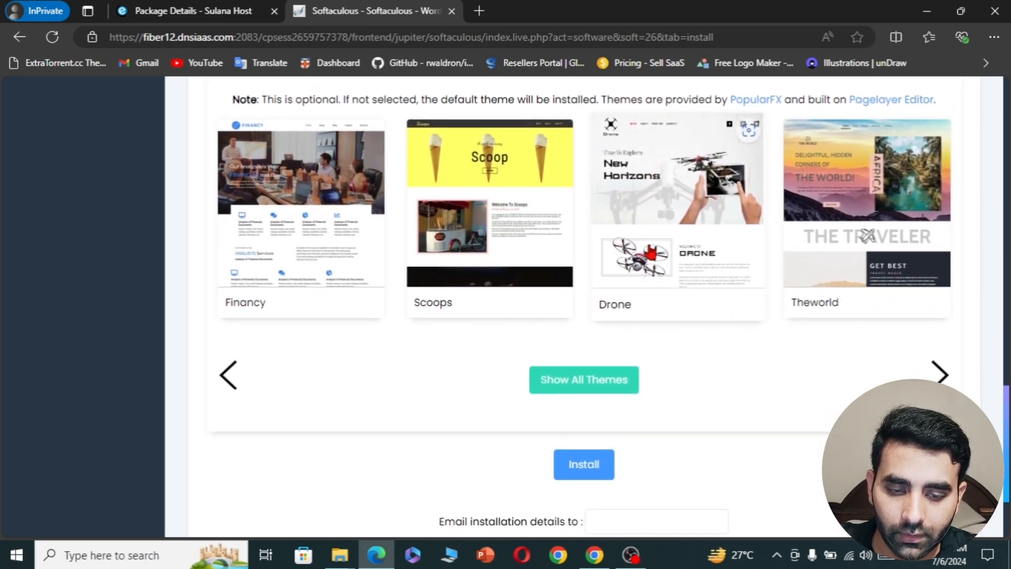
scroll(651, 253, "down", 2)
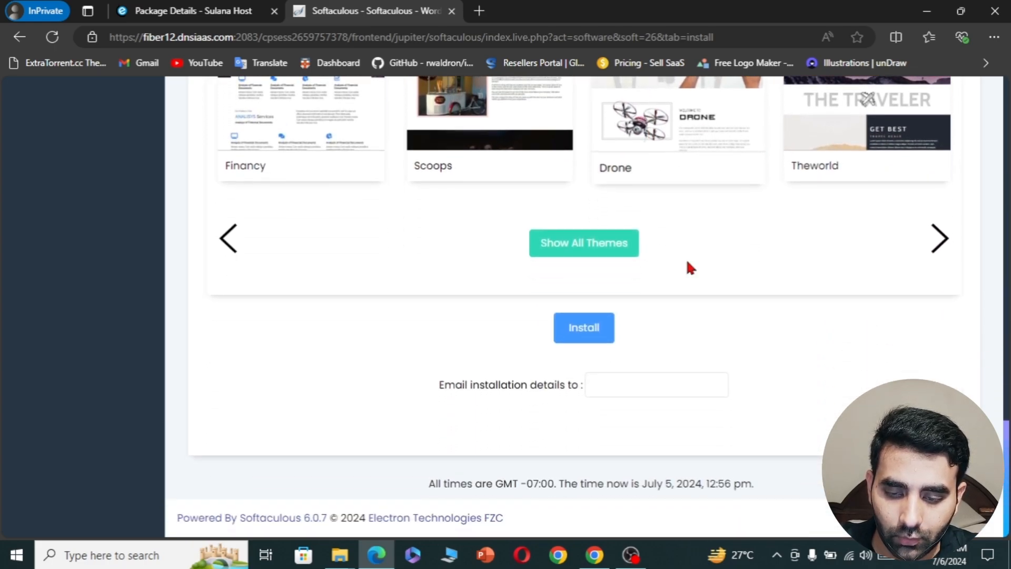
- Install WordPress on site.sulanahost.com and log into the new My Blog admin dashboard
left_click(588, 335)
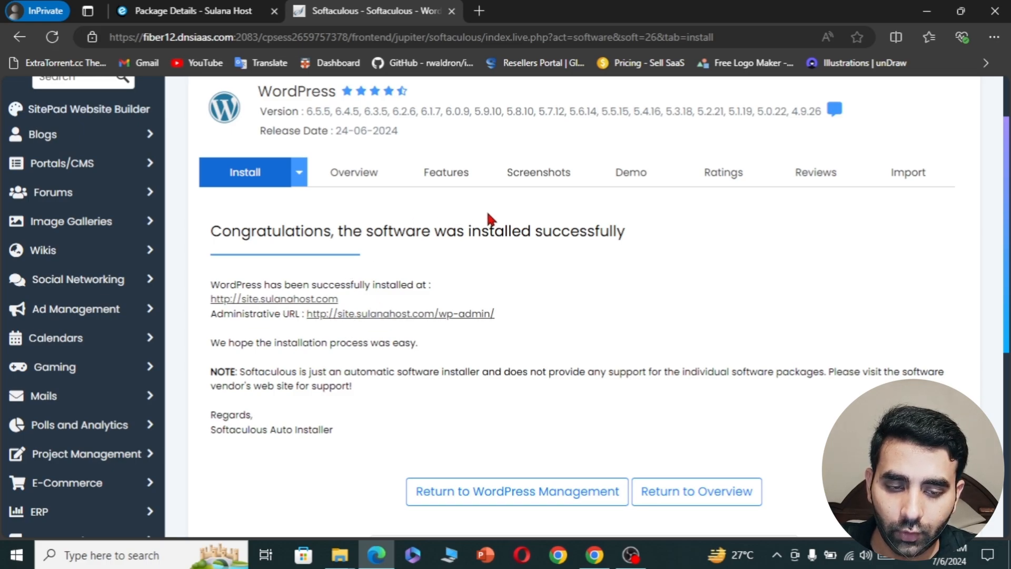
left_click(582, 494)
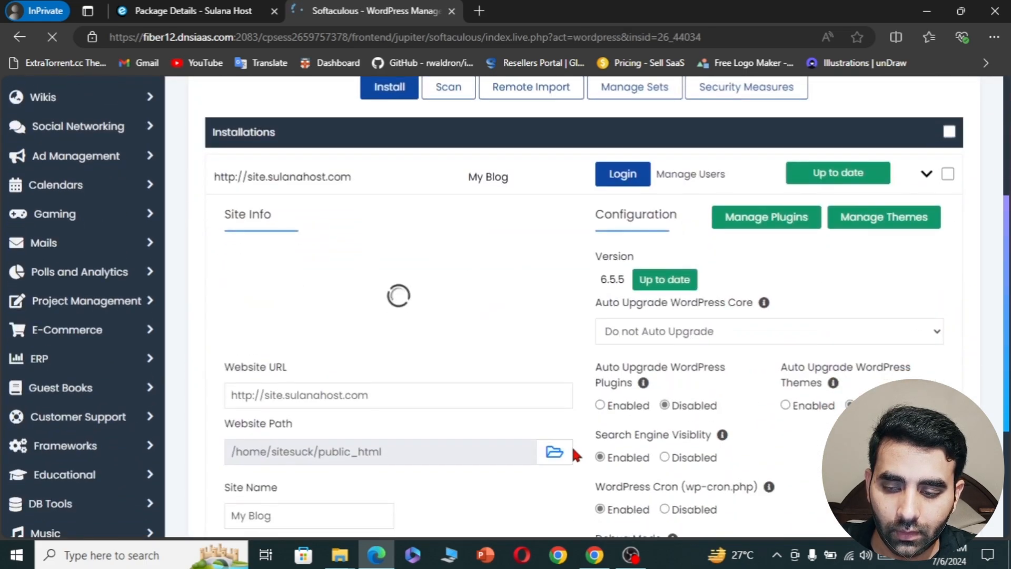
scroll(570, 444, "up", 2)
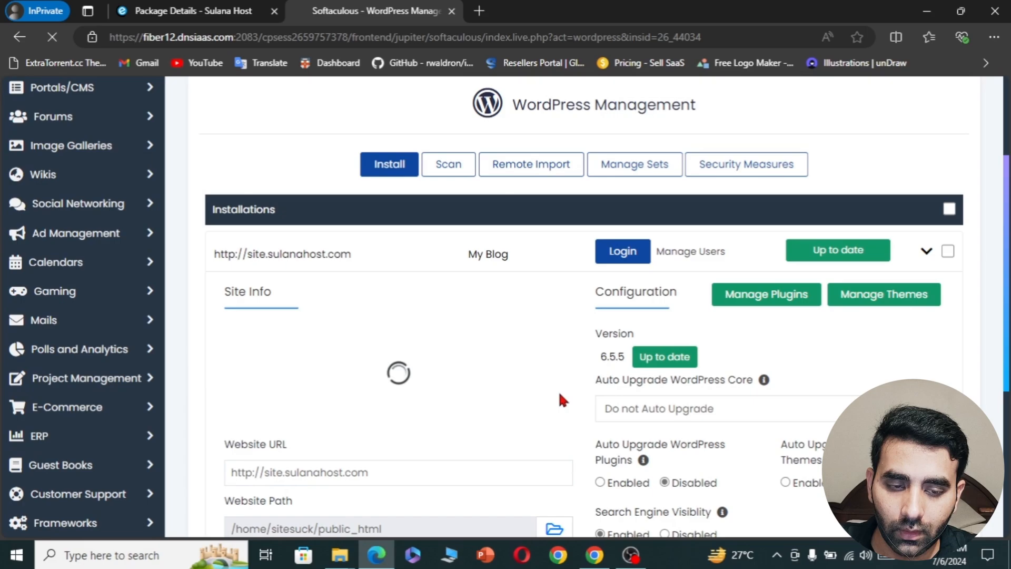
left_click(623, 253)
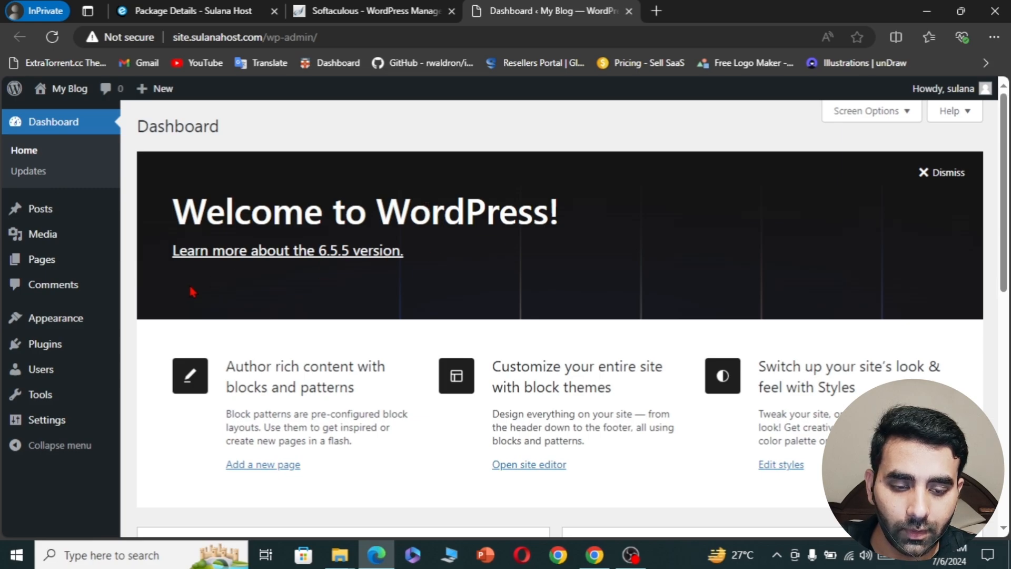
- Log out of the WordPress admin from the Howdy account menu
scroll(287, 386, "down", 5)
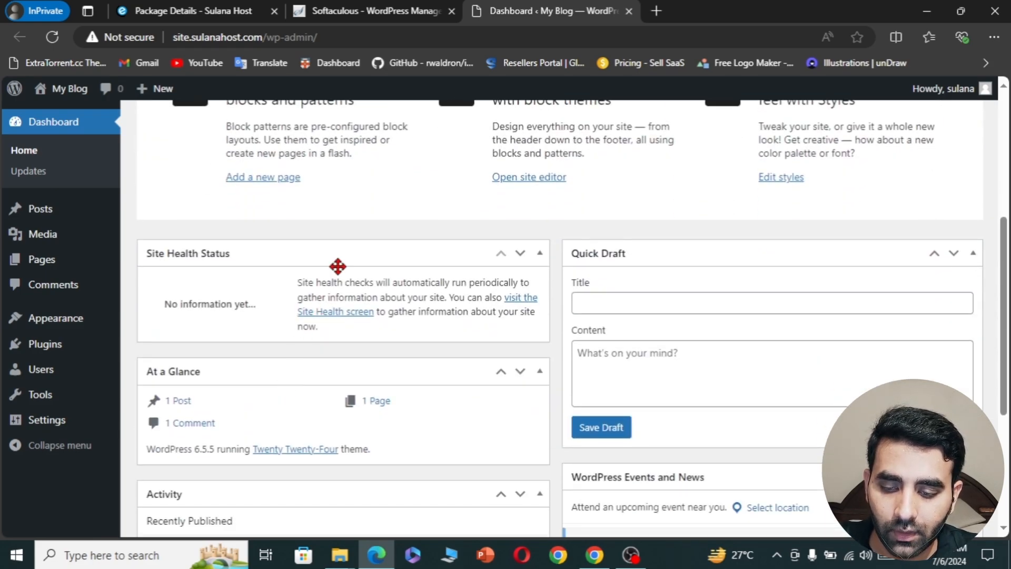
scroll(338, 266, "down", 5)
scroll(336, 272, "up", 10)
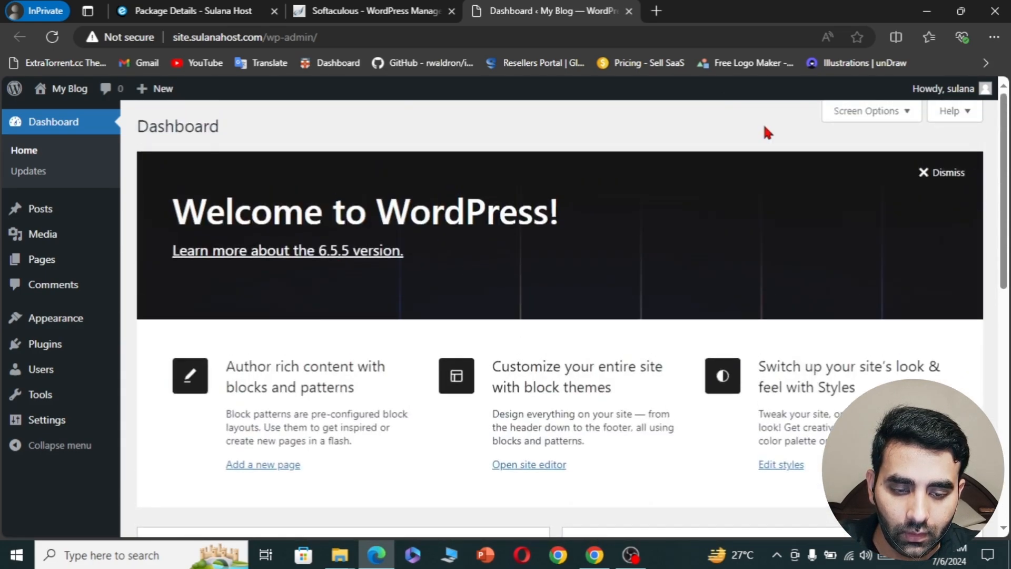
mouse_move(985, 92)
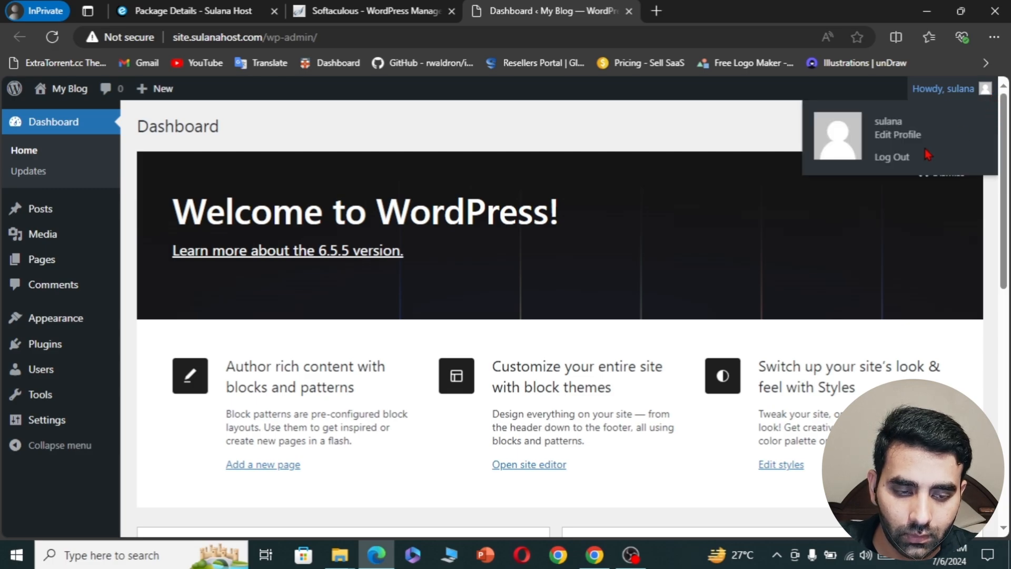
left_click(889, 161)
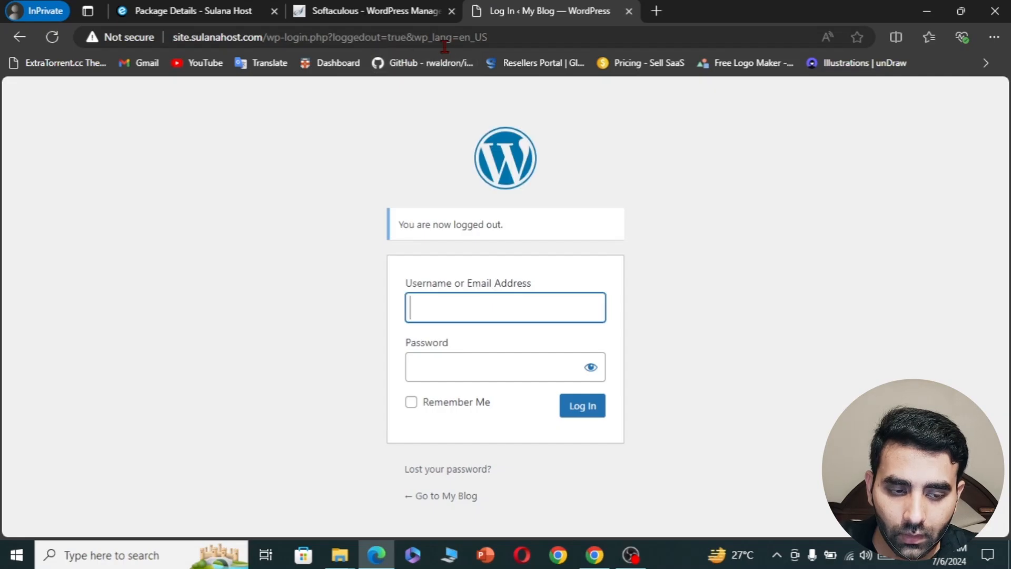
- Load site.sulanahost.com/wp-admin in the browser
left_click(444, 38)
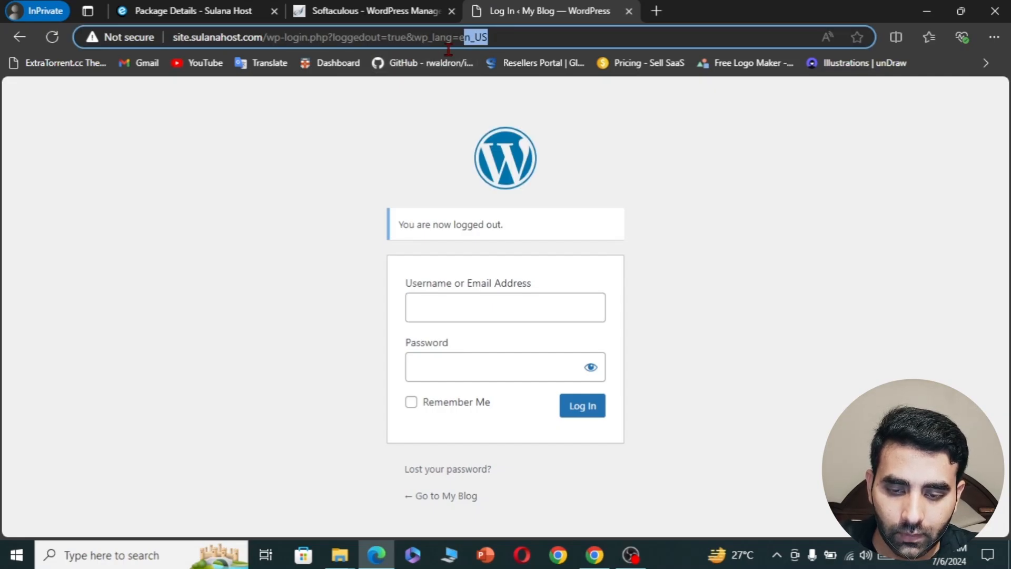
type("site")
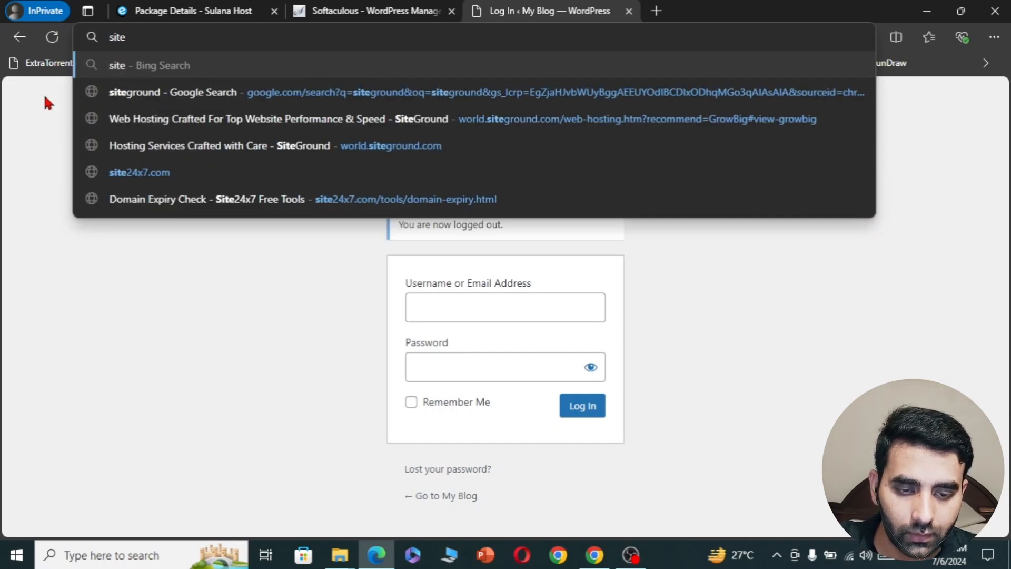
type(".sulana")
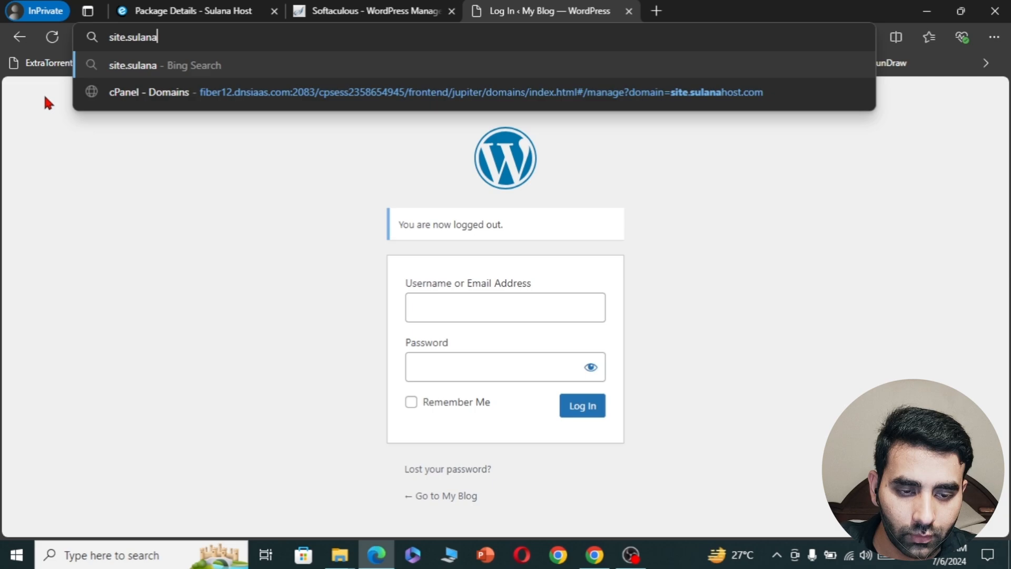
type("host.com")
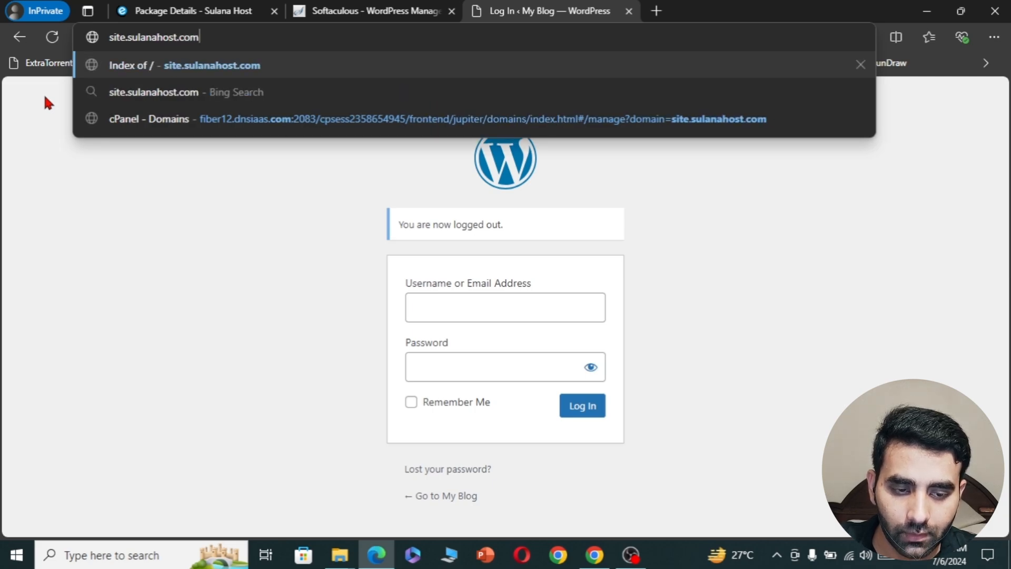
type("/wp-")
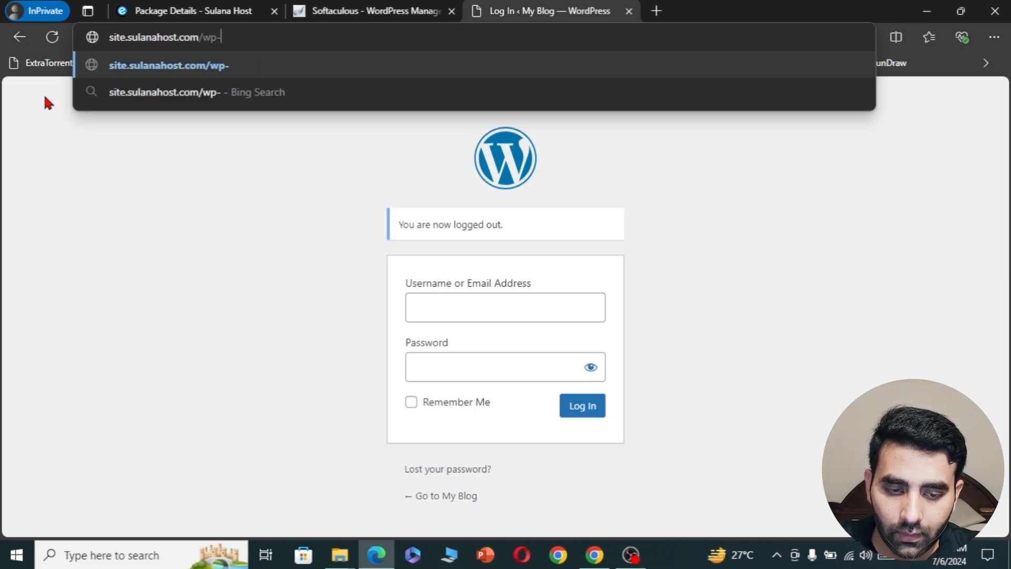
type("admin")
key("Return")
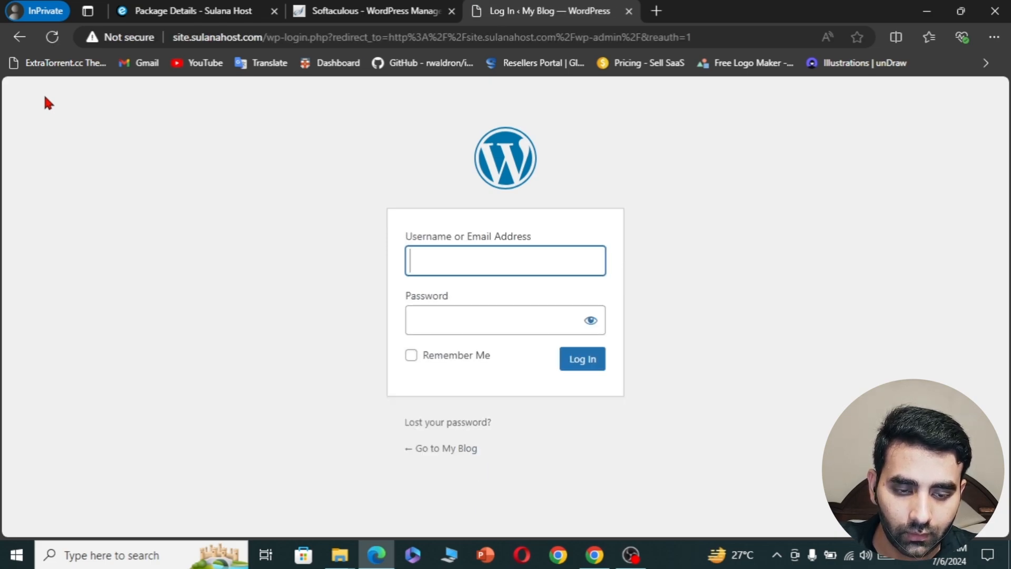
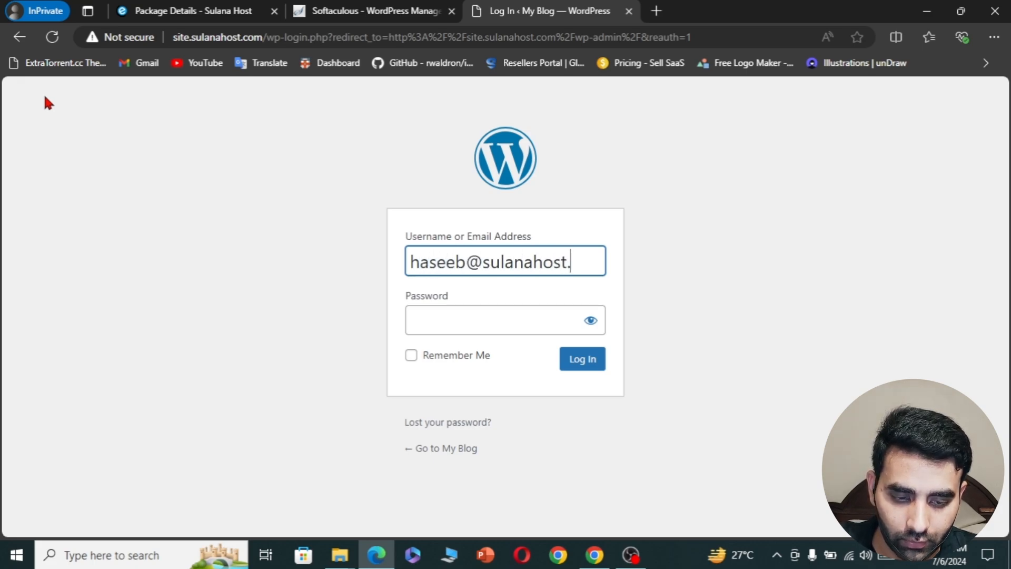
- Log in with the administrator's e-mail address and the pasted password
key("Tab")
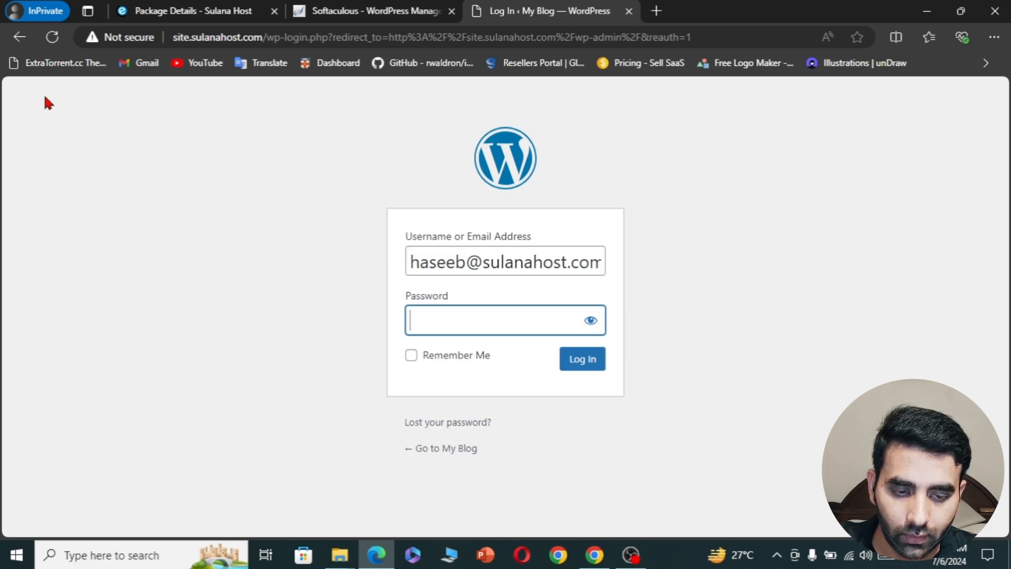
key("ctrl+v")
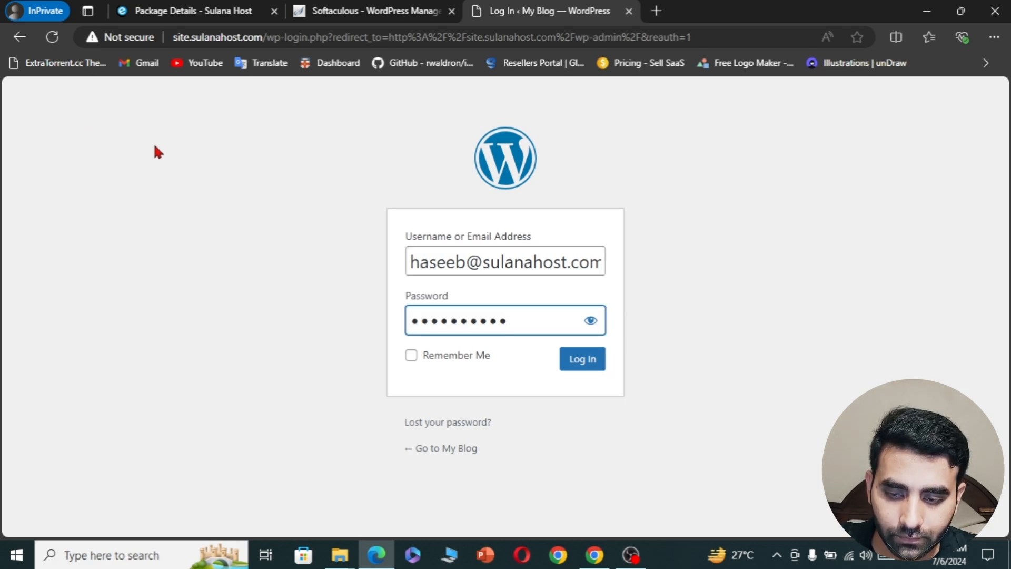
left_click(583, 360)
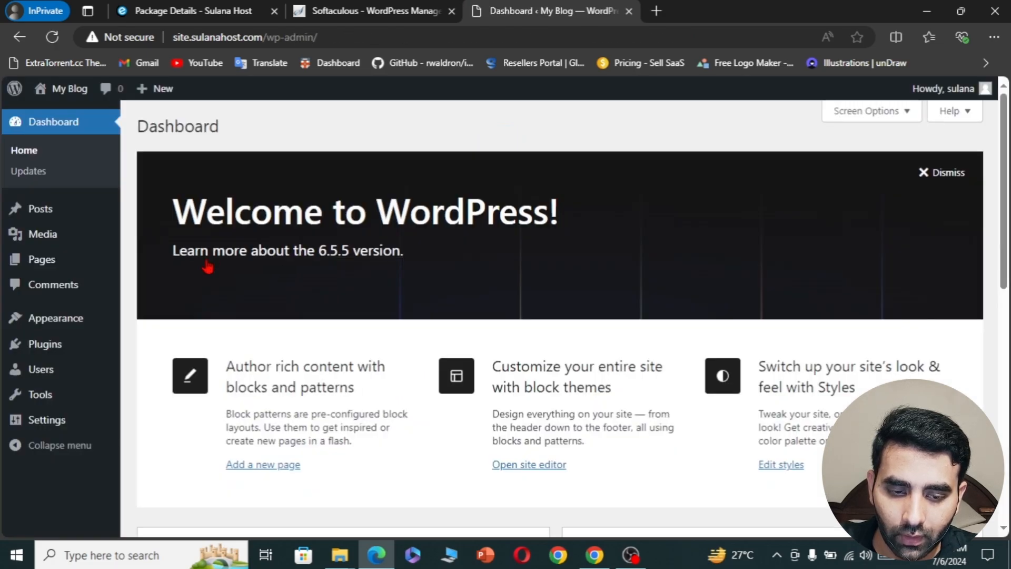
mouse_move(79, 328)
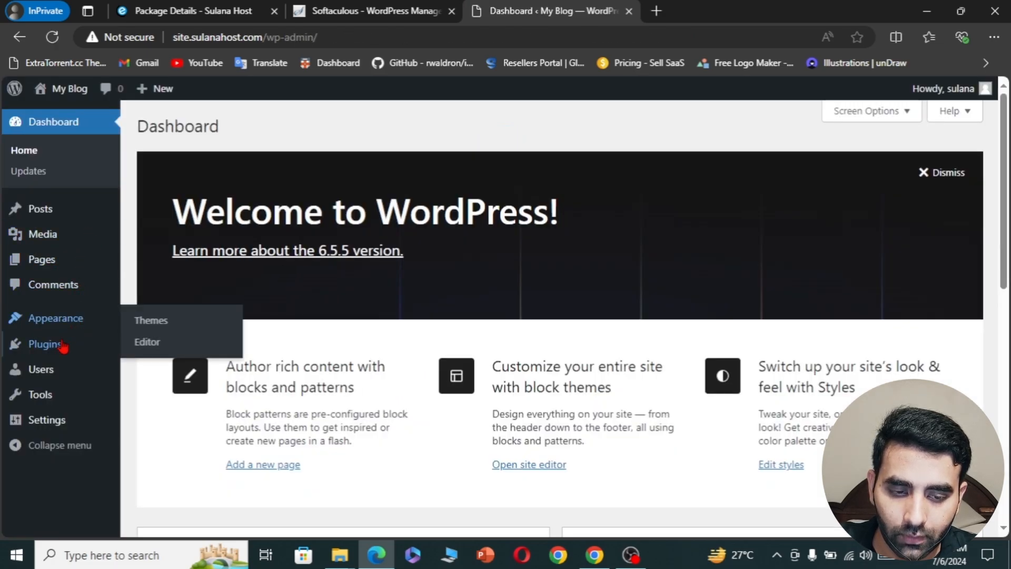
mouse_move(62, 349)
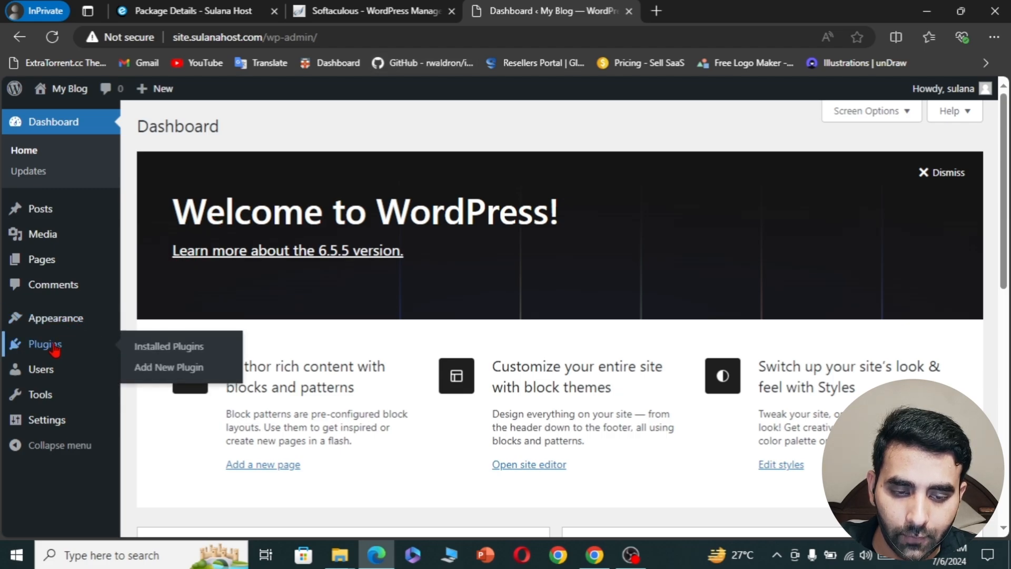
- Search the plugin directory for 'Litespeee' and install the LiteSpeed Cache plugin
left_click(181, 368)
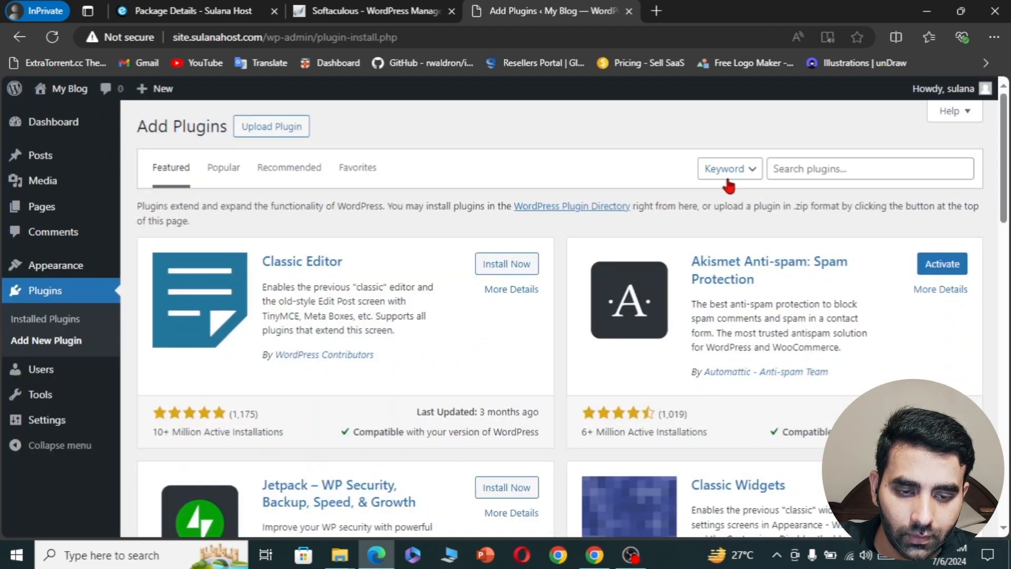
left_click(802, 172)
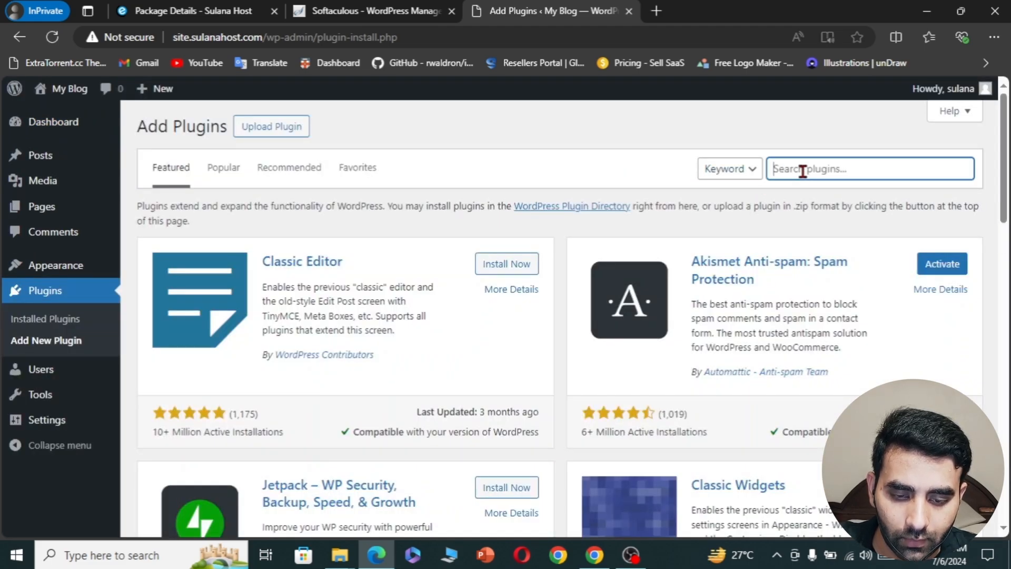
type("Litesp")
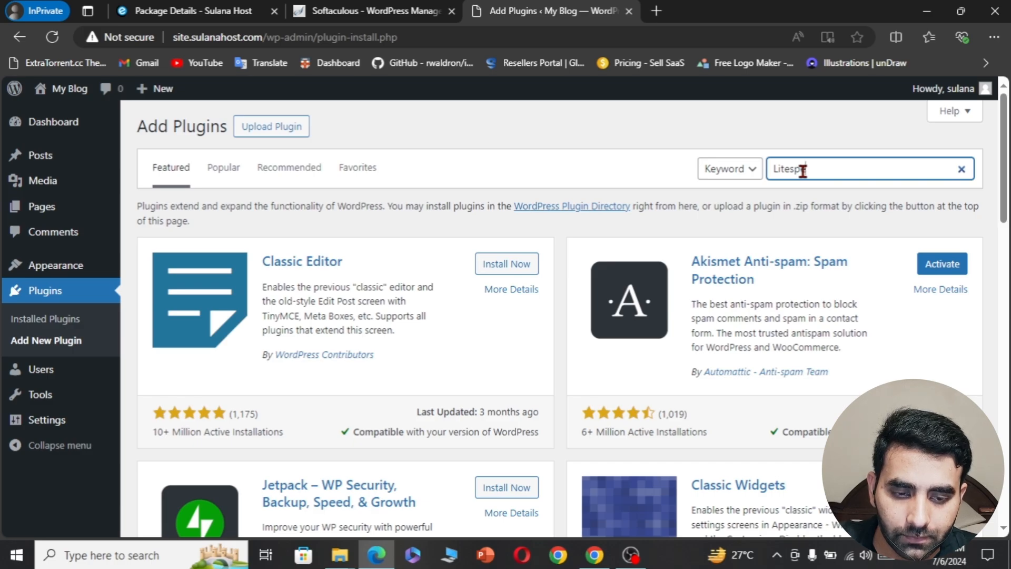
type("eeed")
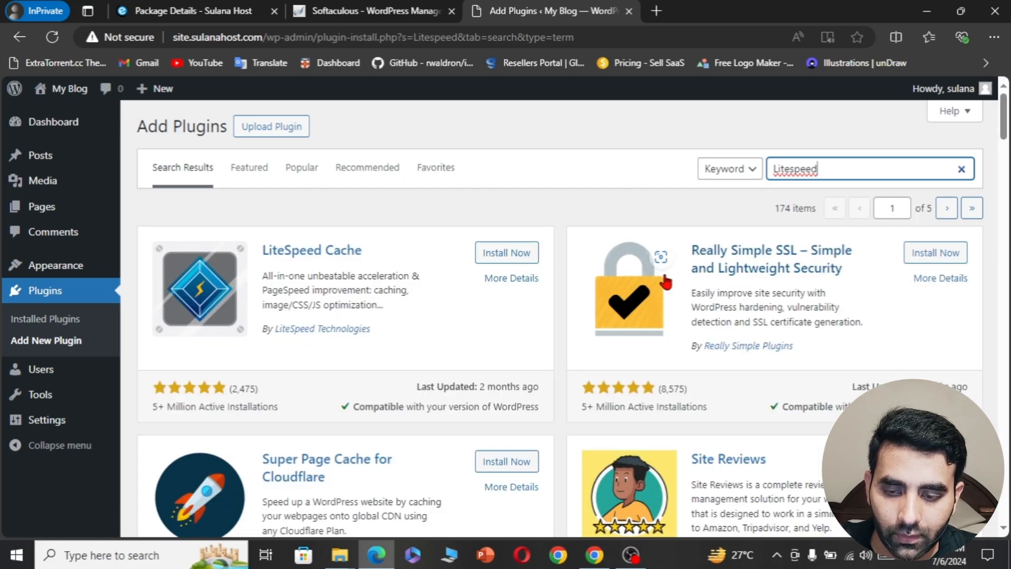
left_click(516, 254)
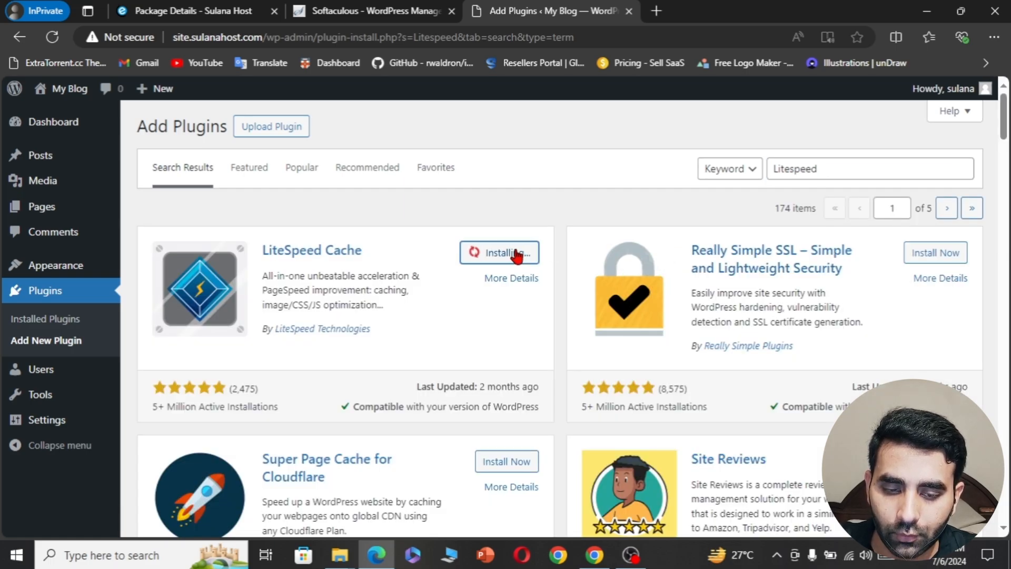
scroll(515, 242, "down", 1)
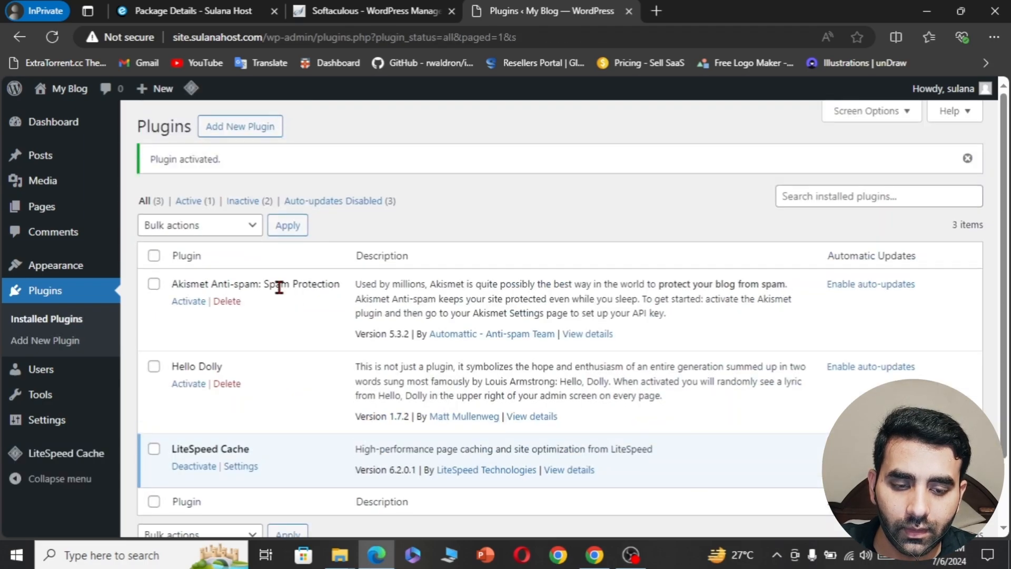
scroll(248, 365, "down", 1)
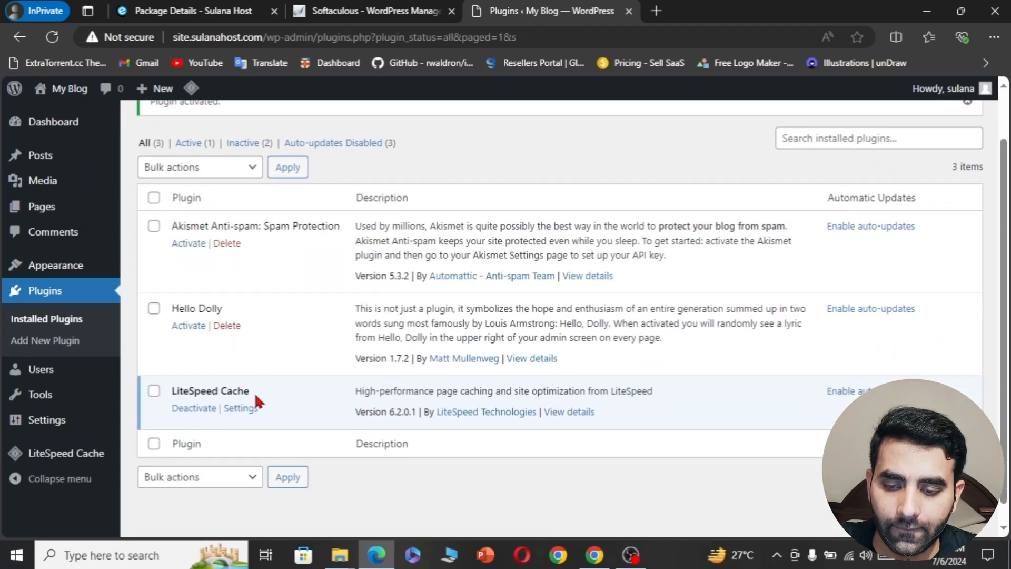
- Go to the LiteSpeed Cache settings and browse its Presets page
left_click(241, 408)
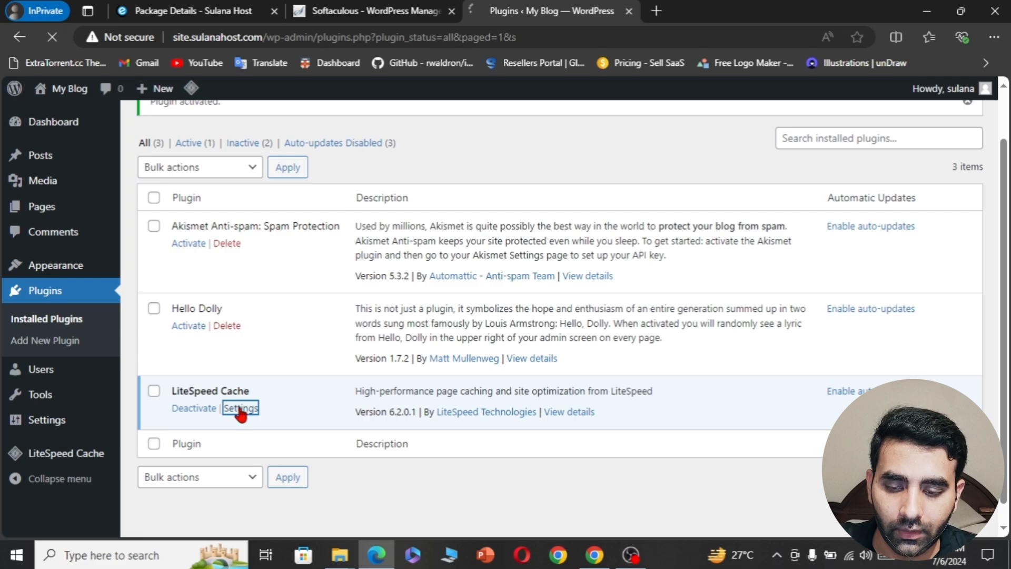
scroll(55, 313, "down", 4)
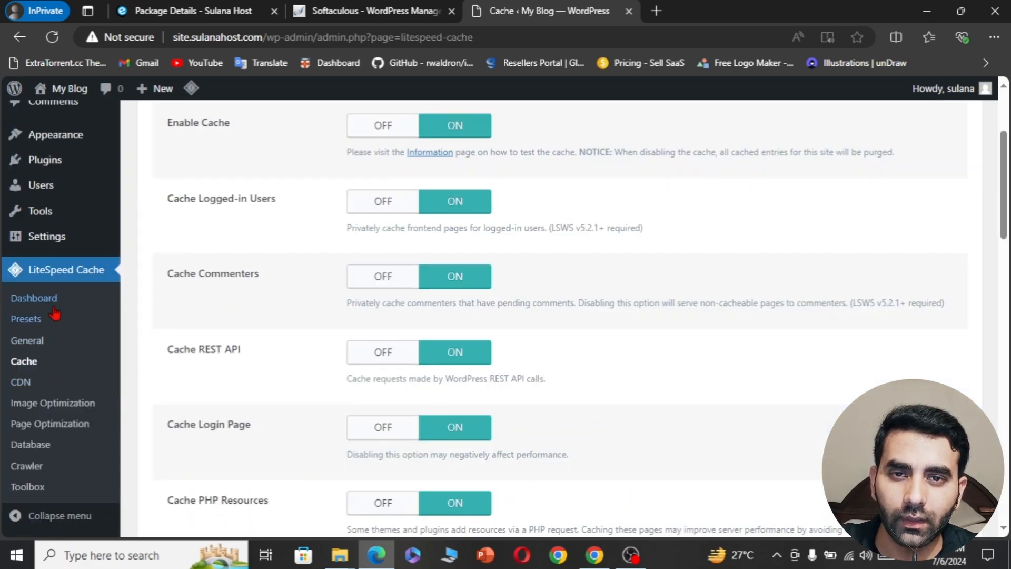
left_click(35, 321)
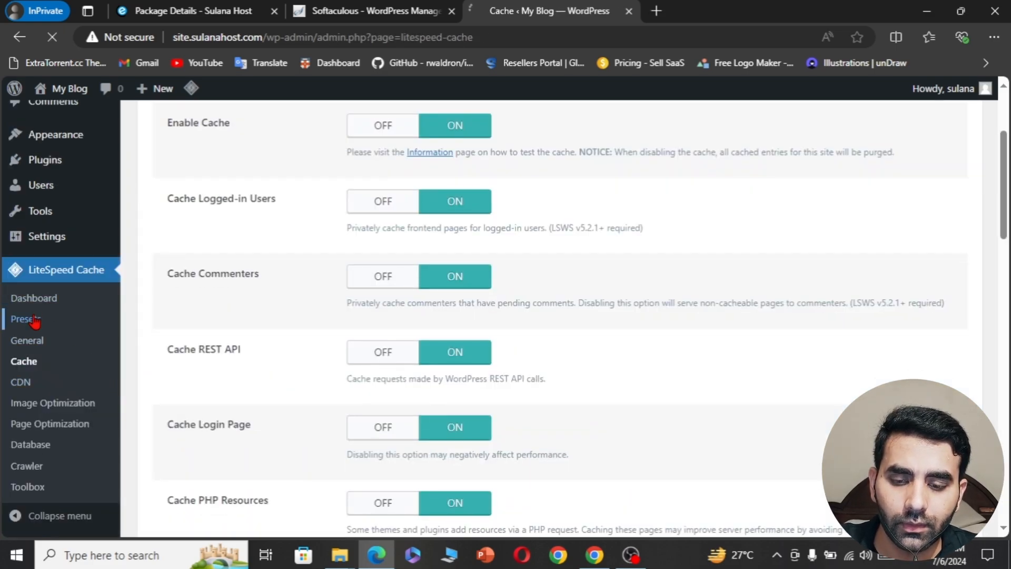
scroll(190, 322, "down", 4)
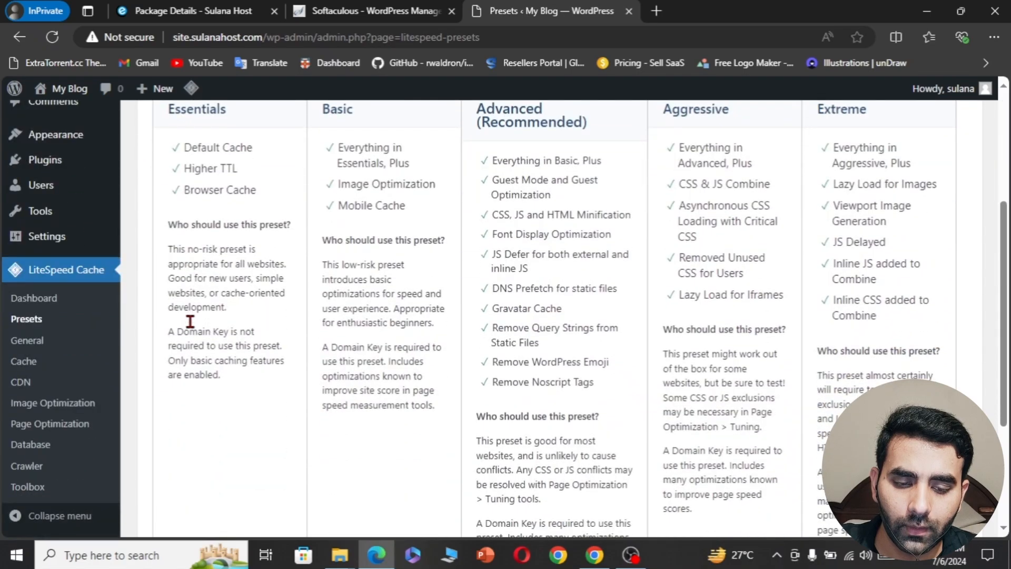
scroll(415, 388, "down", 4)
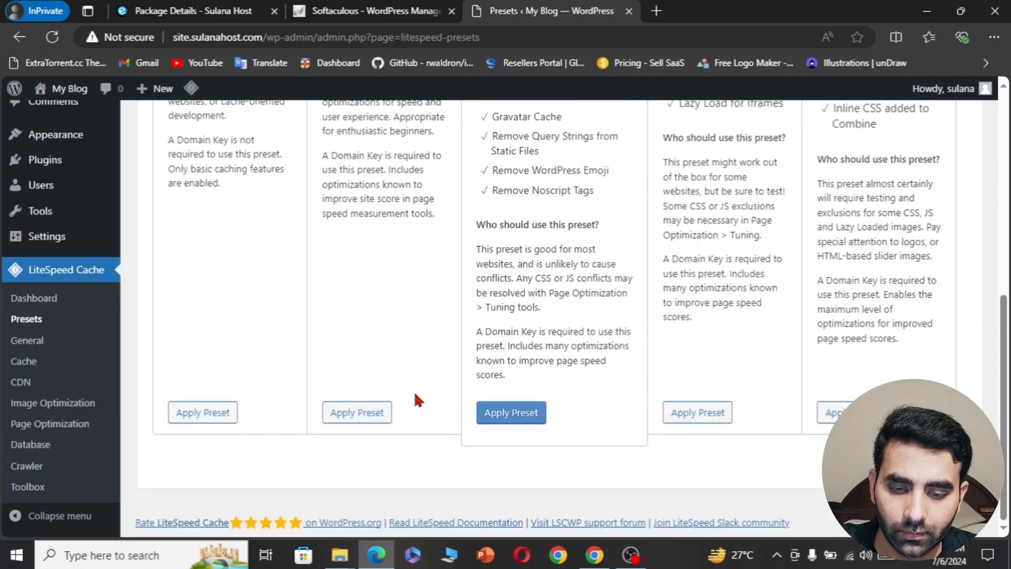
scroll(372, 419, "up", 5)
scroll(371, 420, "down", 5)
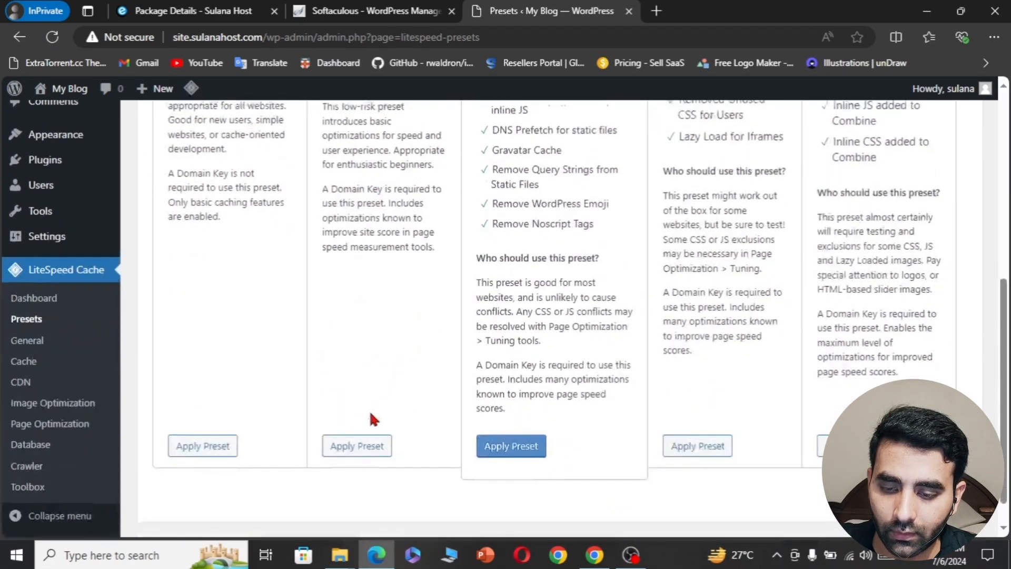
- Apply the Basic preset and confirm it in the dialog
left_click(359, 414)
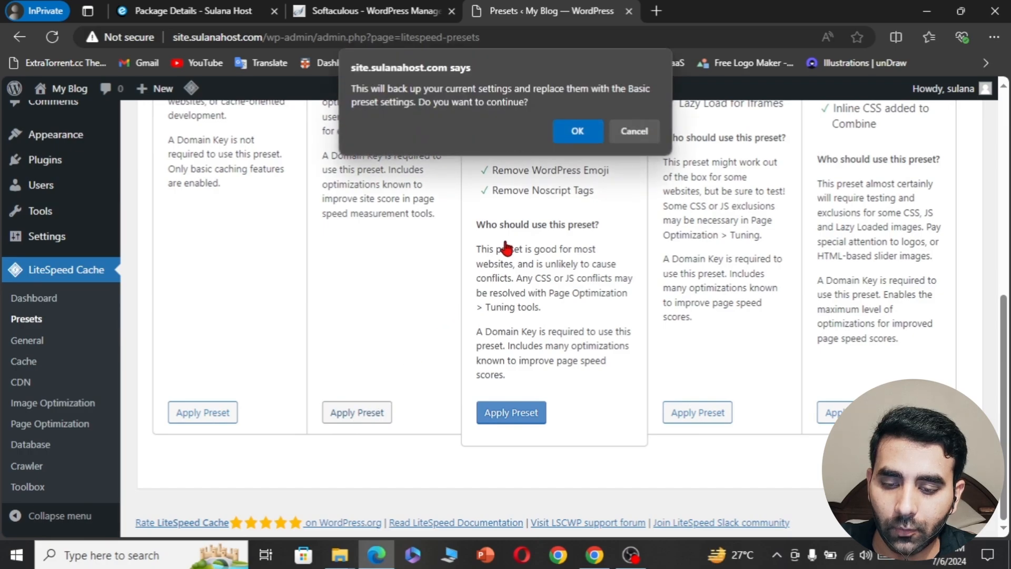
left_click(577, 131)
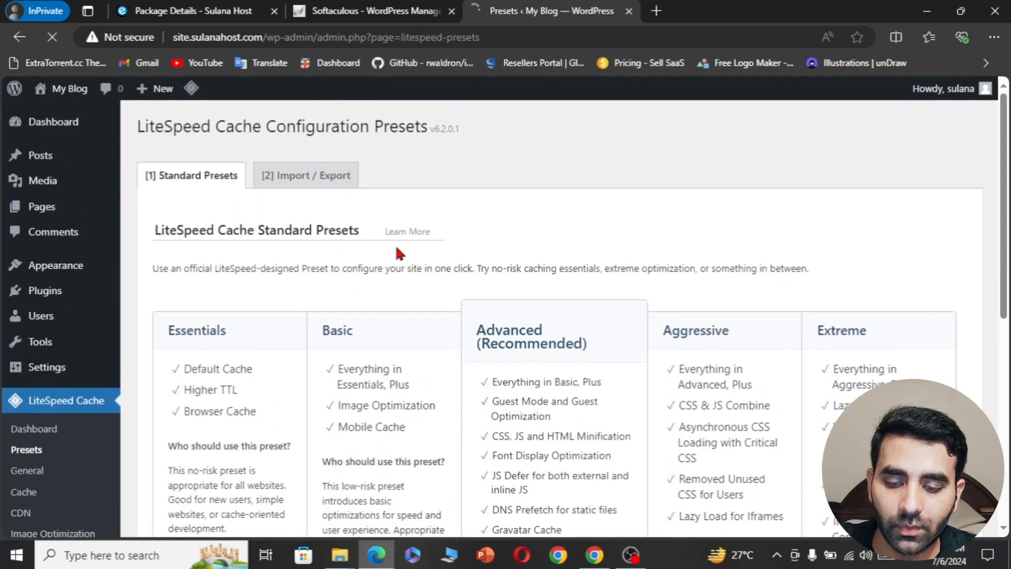
scroll(396, 247, "down", 3)
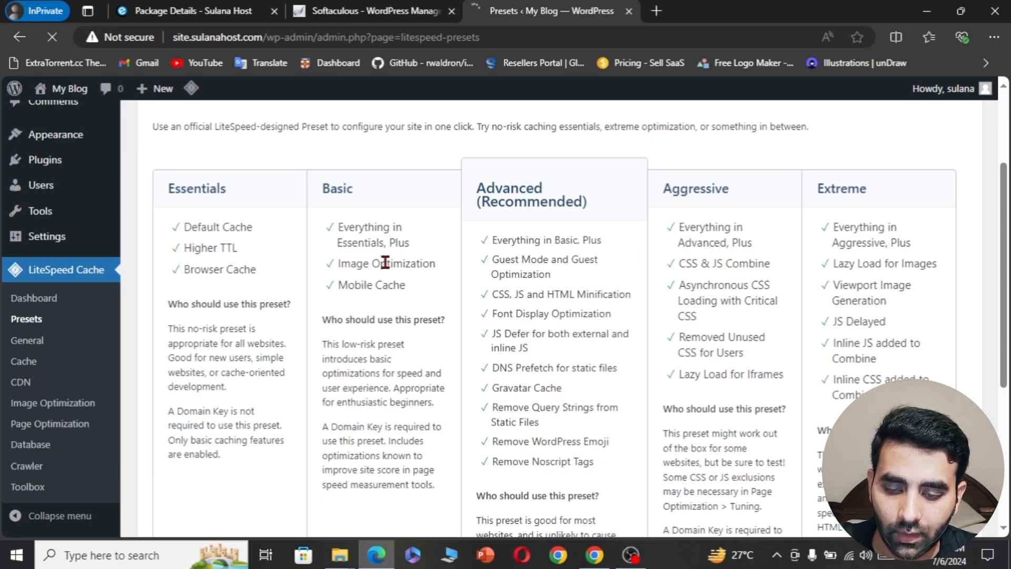
scroll(351, 317, "down", 3)
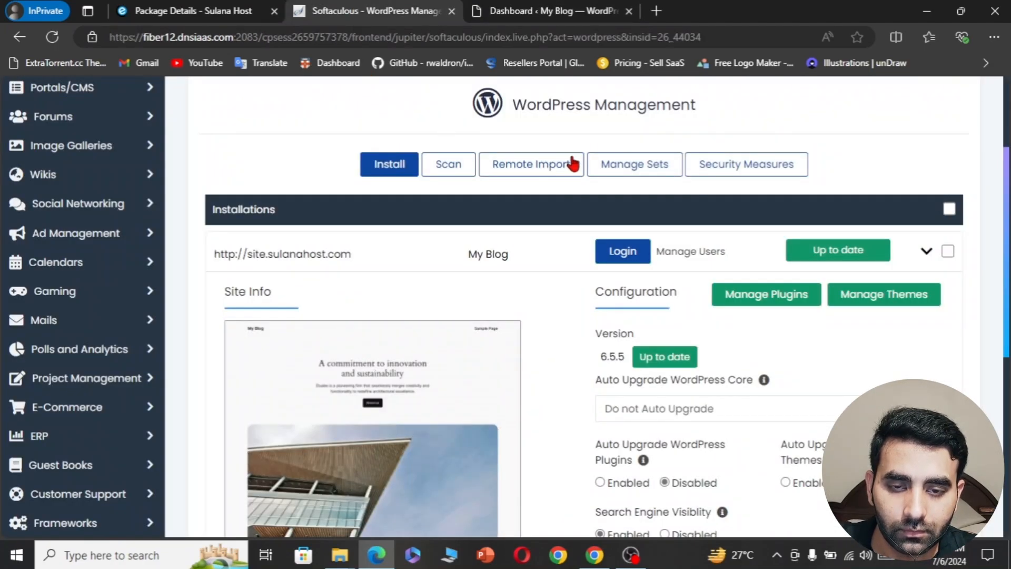
- Go to cPanel and find the MultiPHP Manager with a 'multi' tool search
scroll(617, 147, "up", 3)
left_click(663, 96)
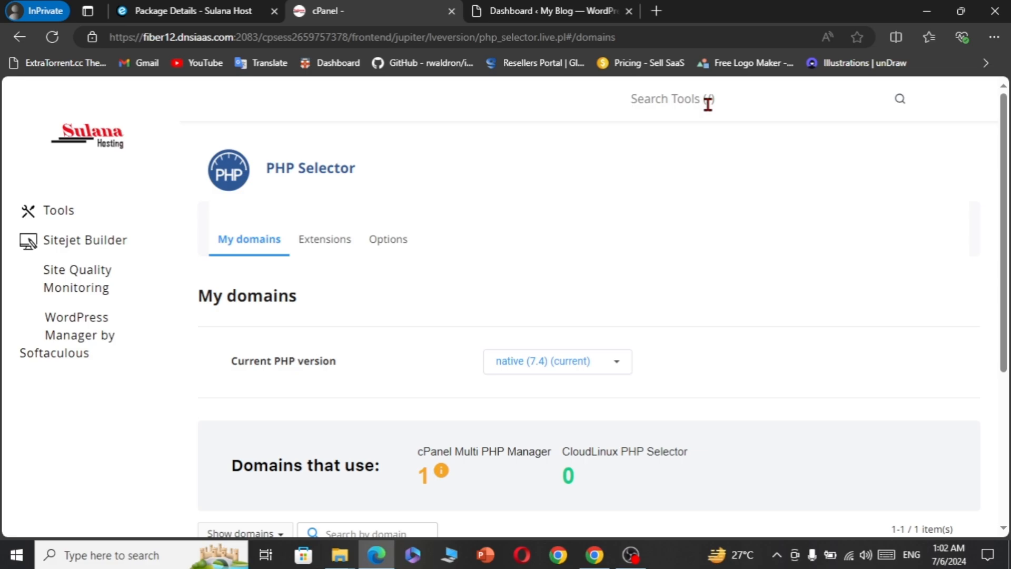
left_click(708, 103)
type("multi")
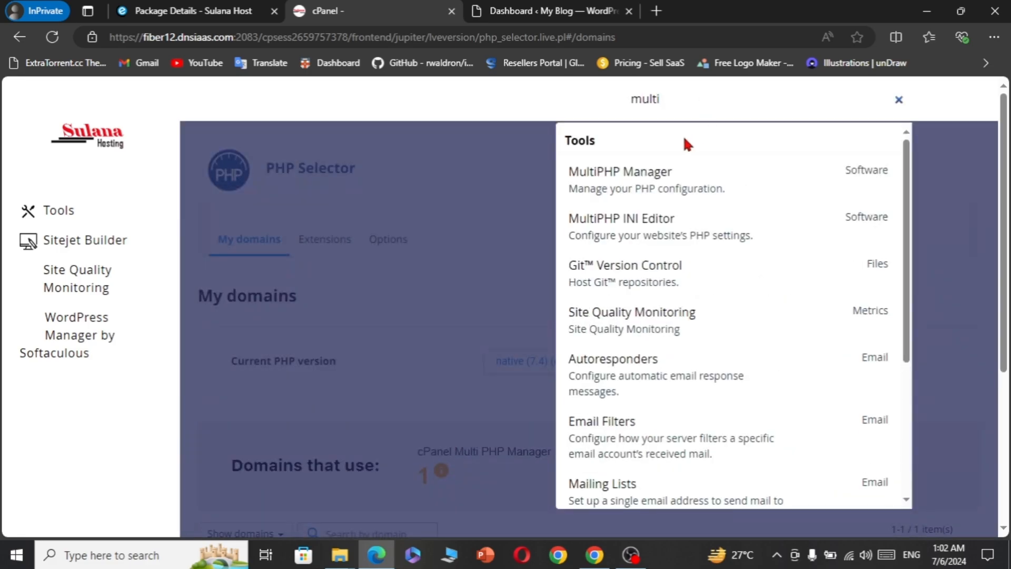
left_click(647, 184)
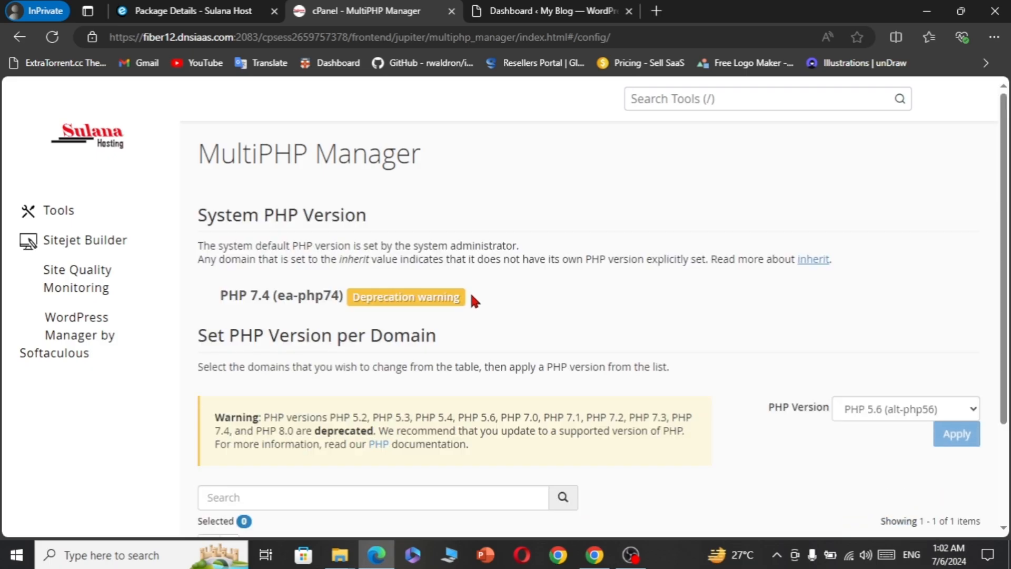
- Switch site.sulanahost.com to PHP 8.1 (alt-php81) and apply the change
scroll(473, 300, "down", 3)
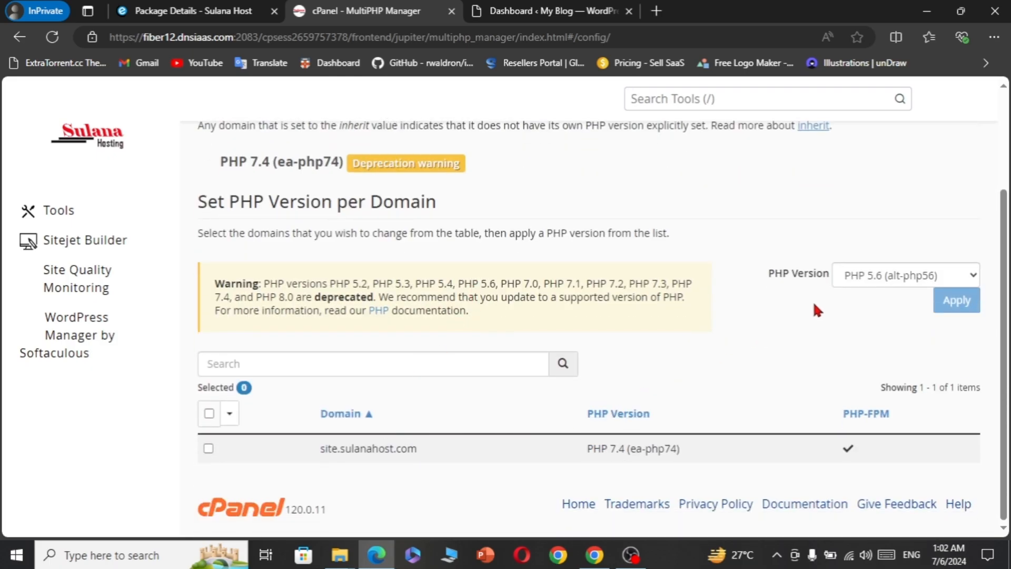
left_click(208, 413)
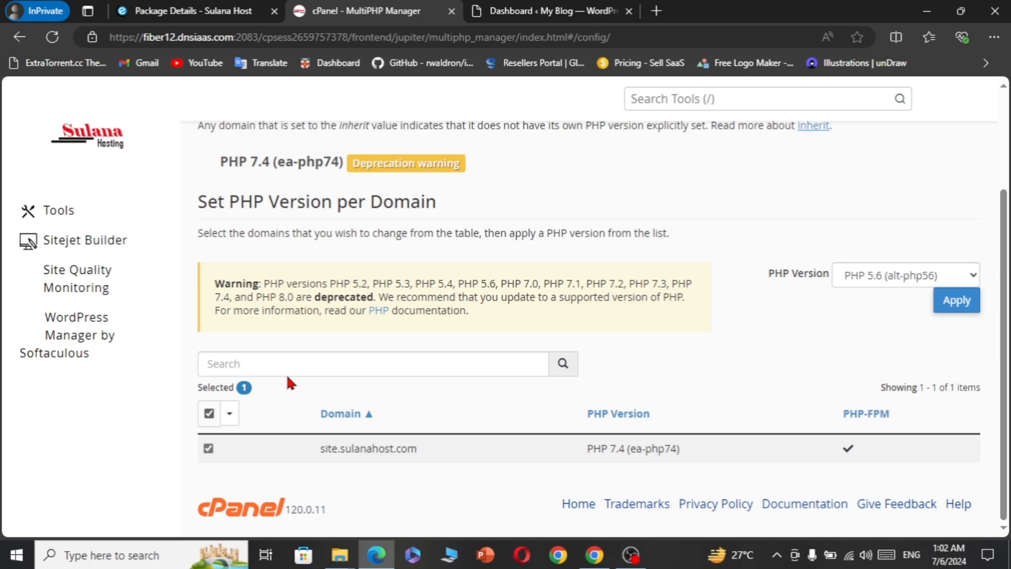
left_click(898, 275)
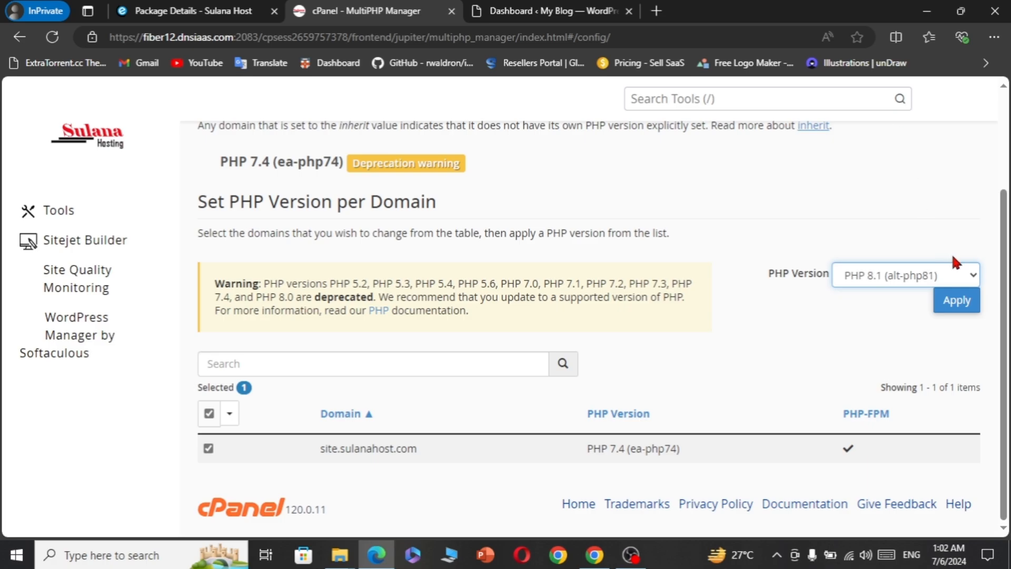
left_click(957, 301)
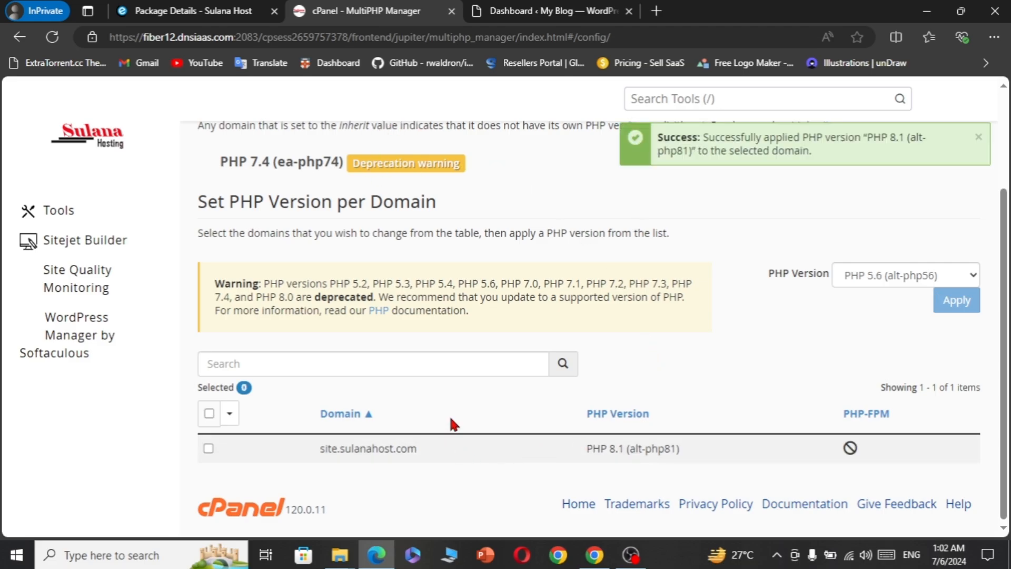
scroll(450, 416, "up", 3)
- Find the Select PHP Version tool with a 'sel' tool search
left_click(673, 100)
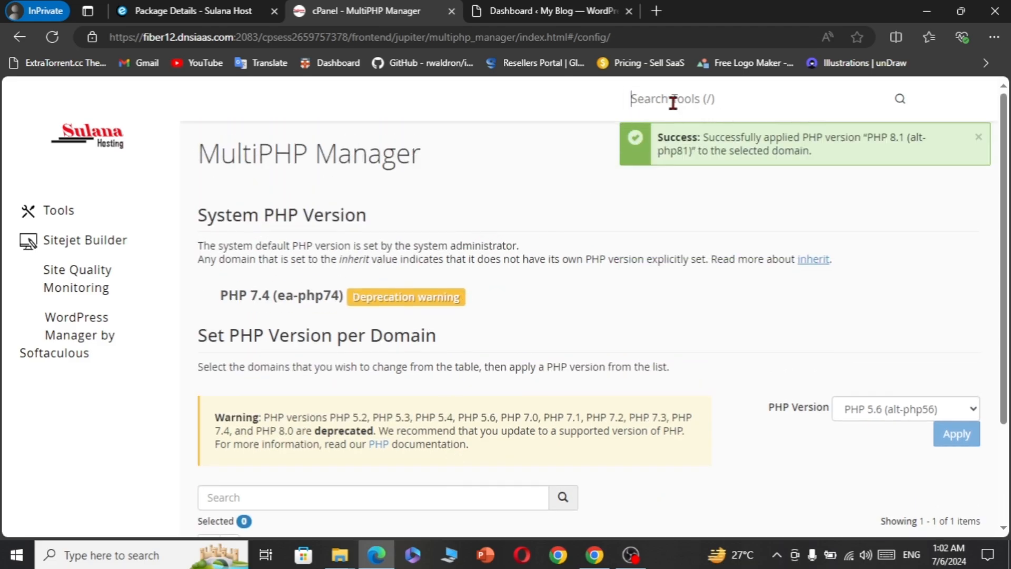
type("sel")
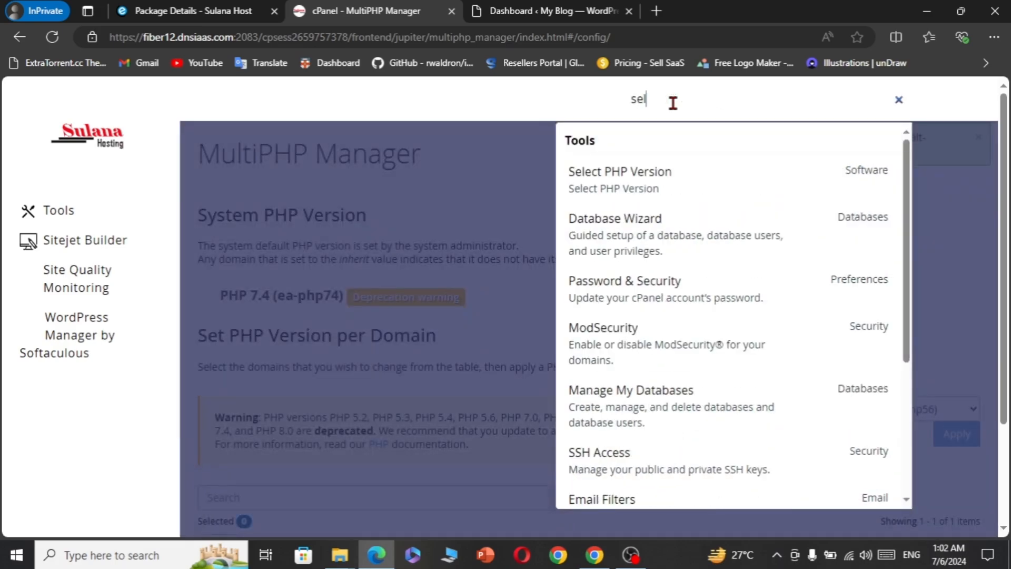
left_click(592, 173)
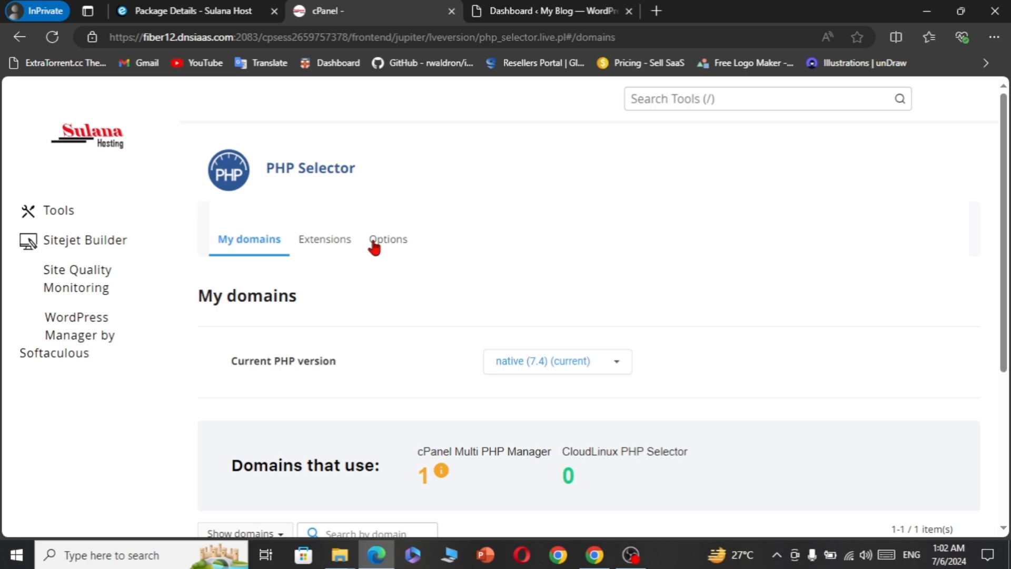
scroll(408, 363, "down", 3)
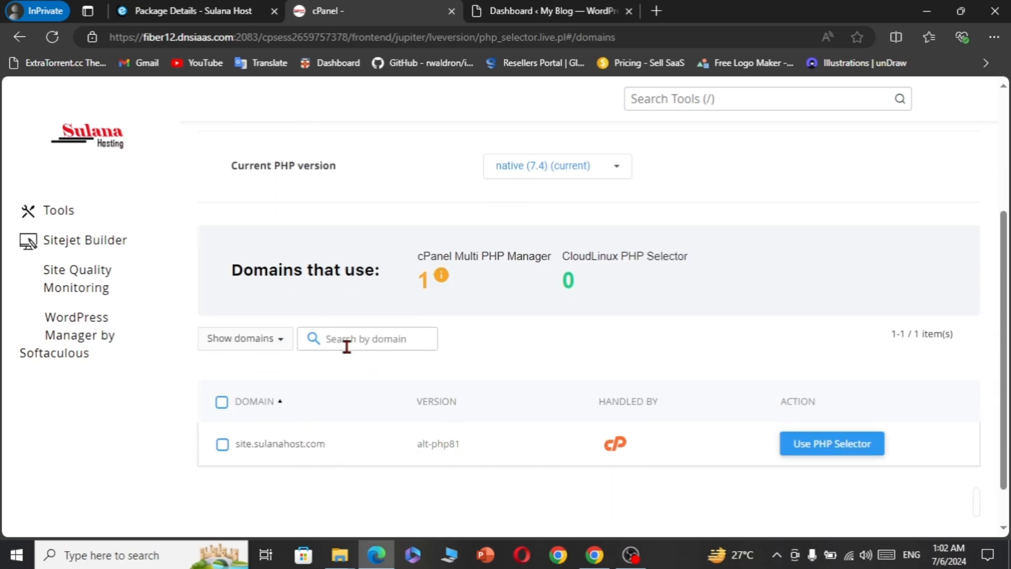
- Hand the domain over to the PHP Selector, confirm, and show its PHP Options
left_click(798, 444)
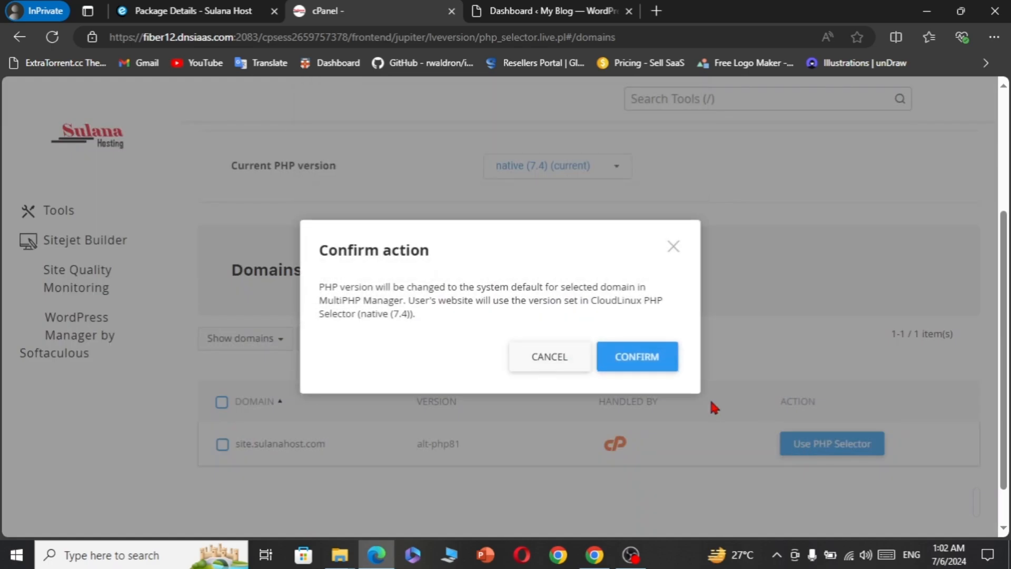
left_click(627, 358)
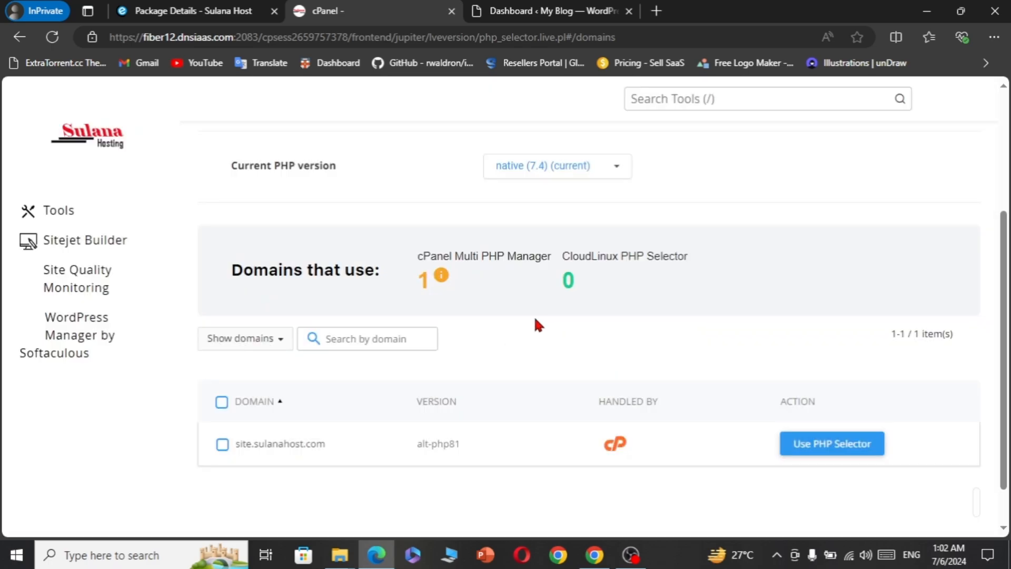
scroll(533, 315, "up", 4)
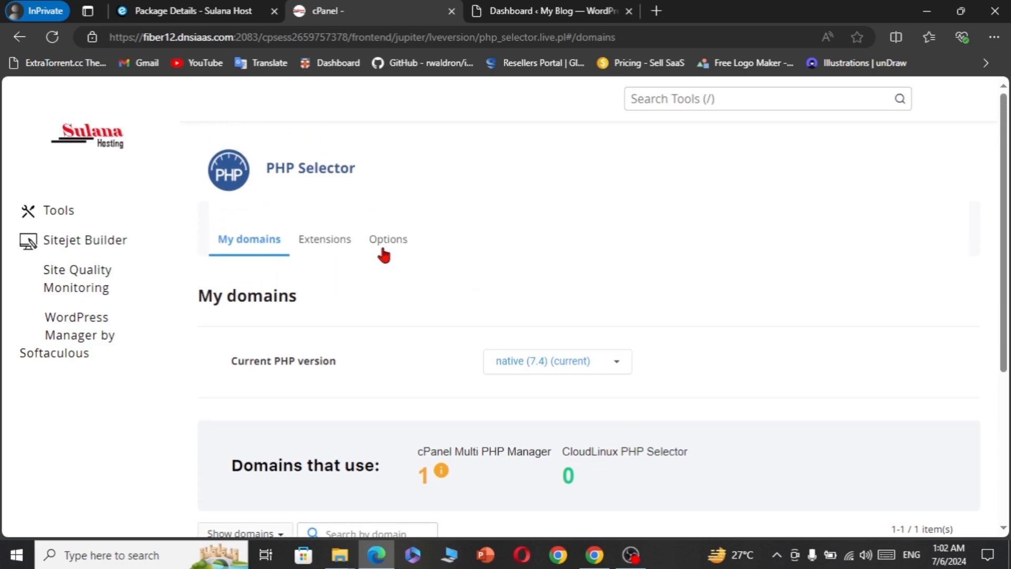
left_click(384, 253)
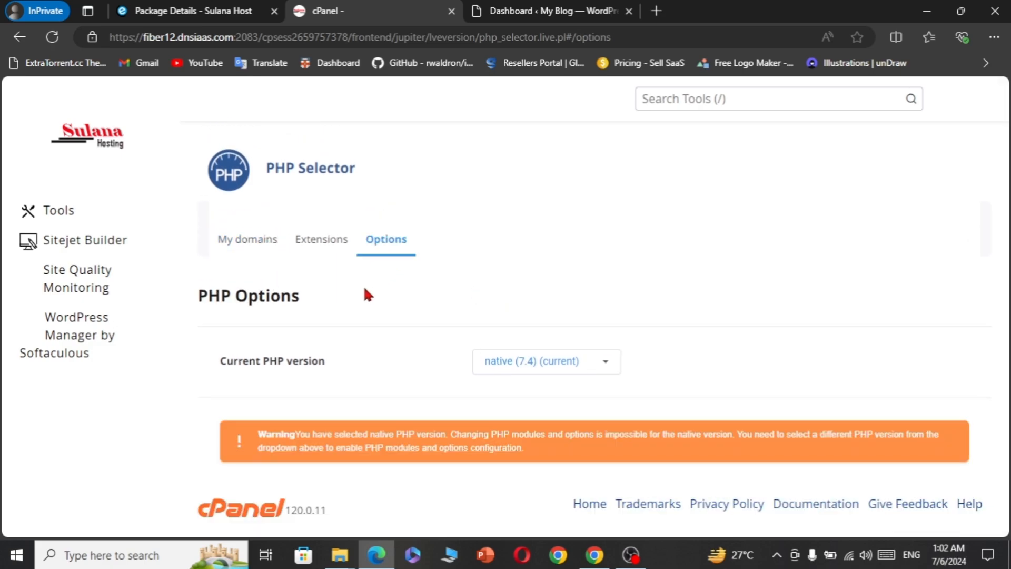
- Make 8.1 the current PHP version in the PHP Selector
left_click(599, 362)
scroll(562, 416, "down", 3)
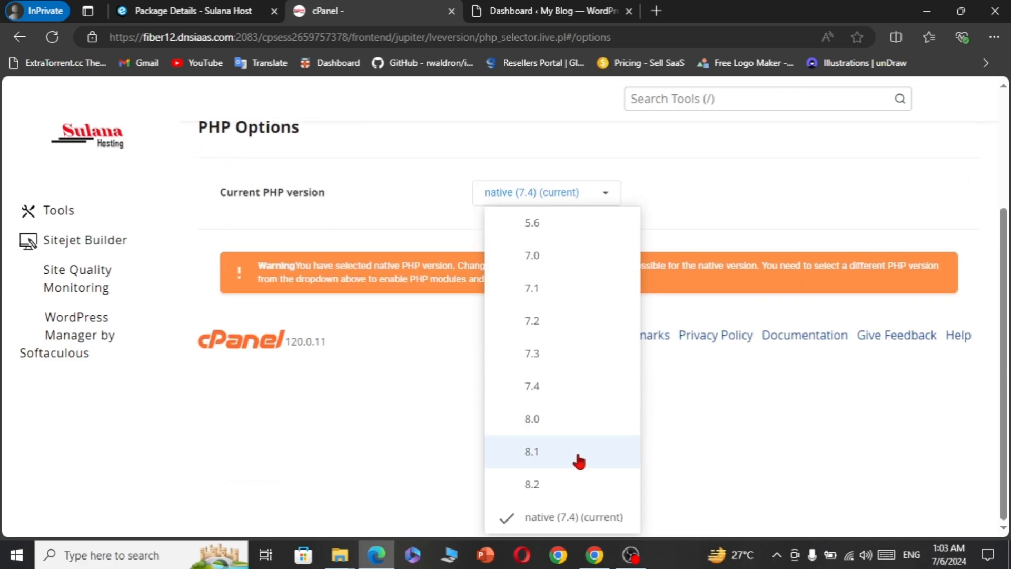
left_click(539, 452)
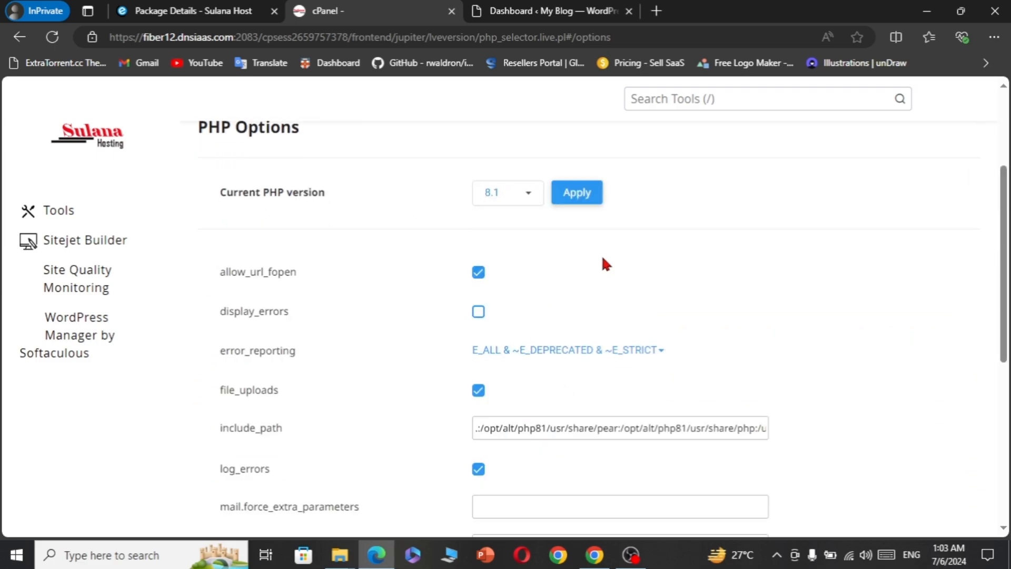
left_click(581, 195)
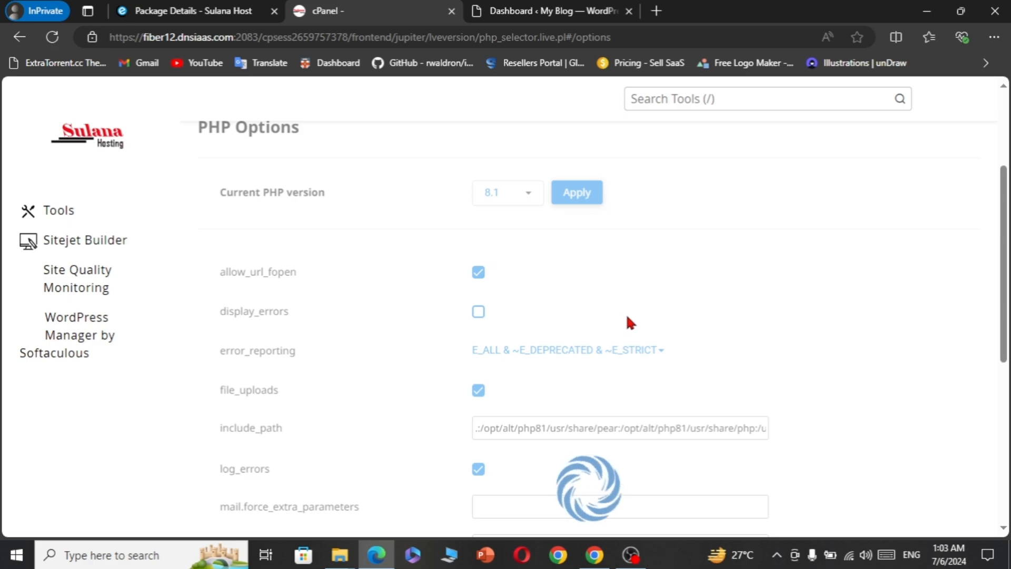
- Set memory_limit to 512M and upload_max_filesize to 4M
scroll(628, 317, "down", 3)
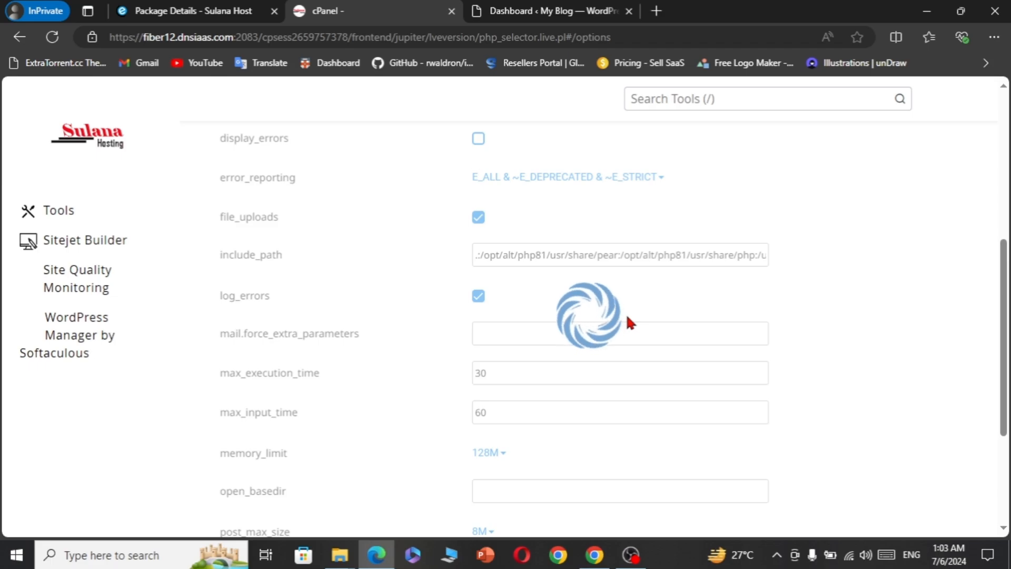
scroll(627, 318, "down", 3)
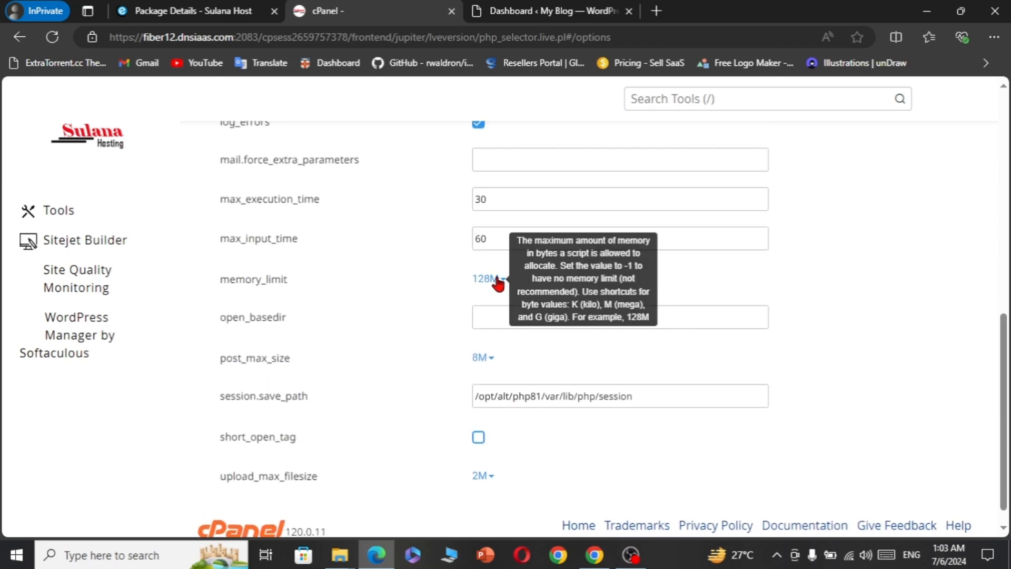
left_click(499, 280)
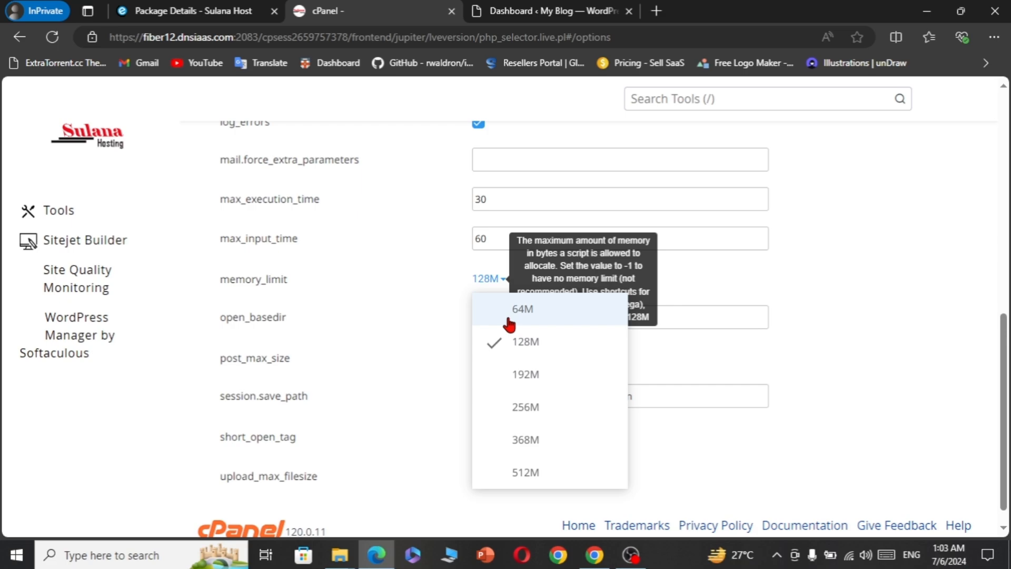
left_click(561, 472)
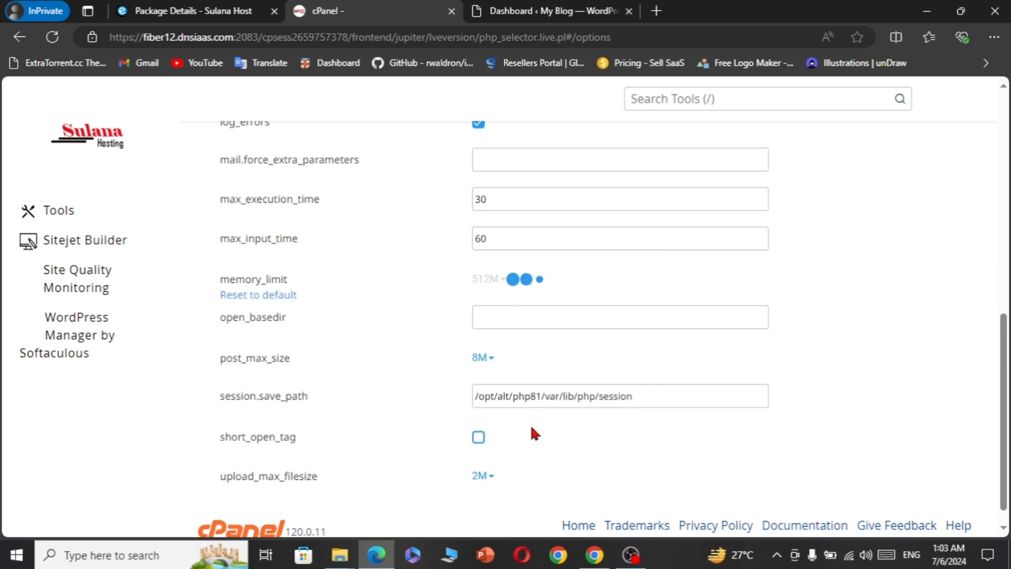
left_click(492, 477)
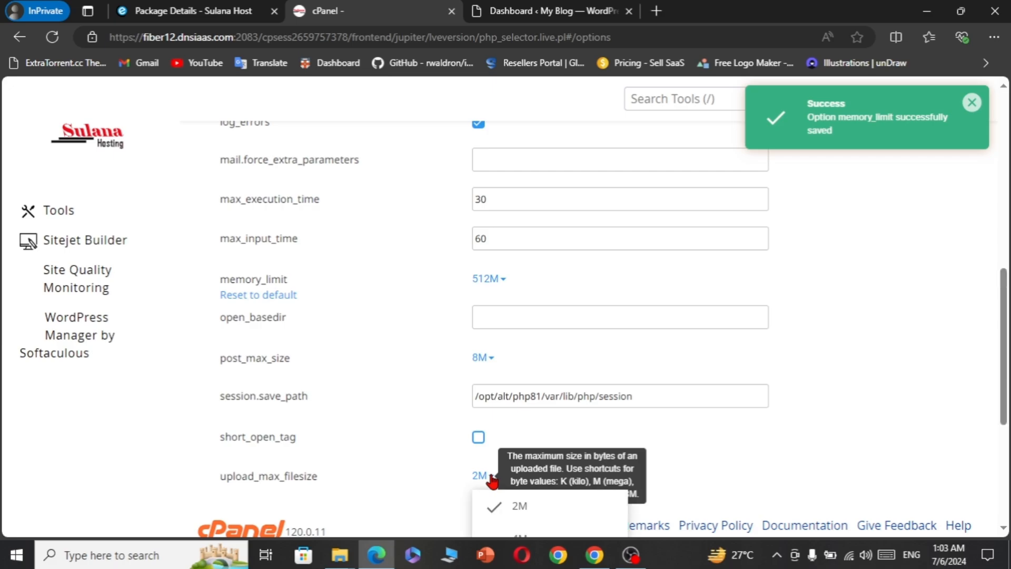
scroll(492, 480, "down", 4)
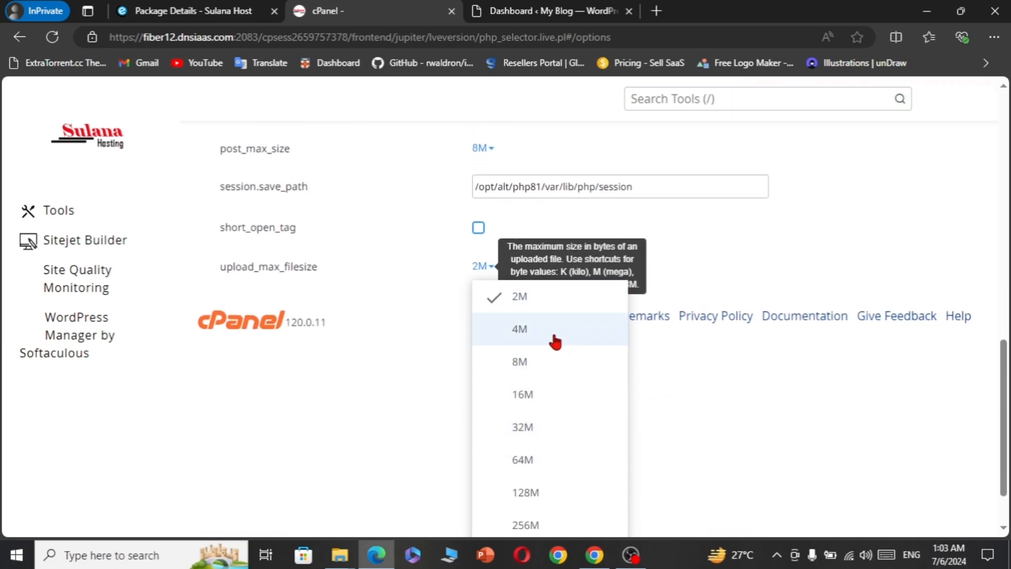
left_click(535, 337)
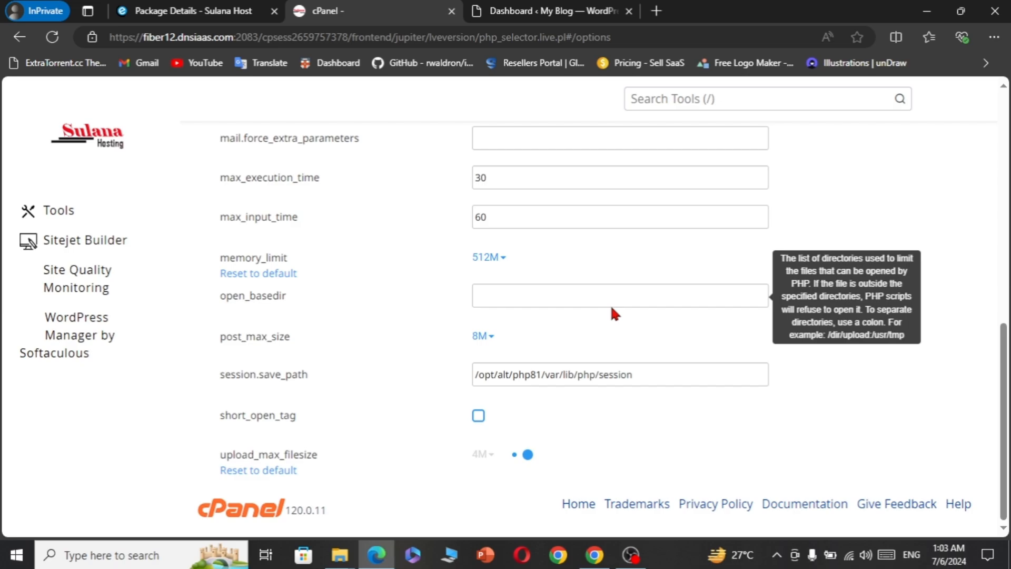
scroll(610, 306, "up", 4)
scroll(613, 311, "up", 5)
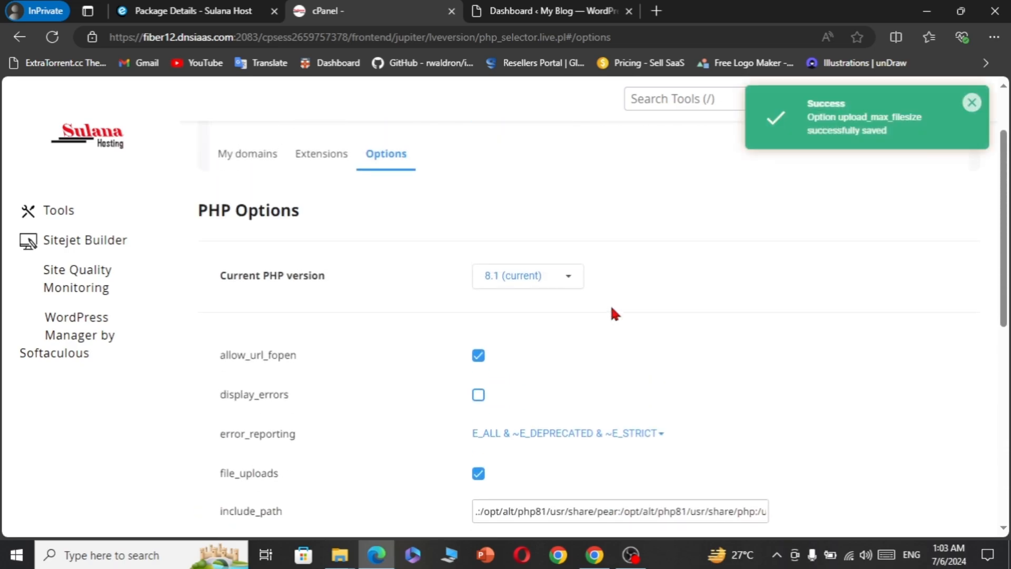
scroll(611, 308, "up", 2)
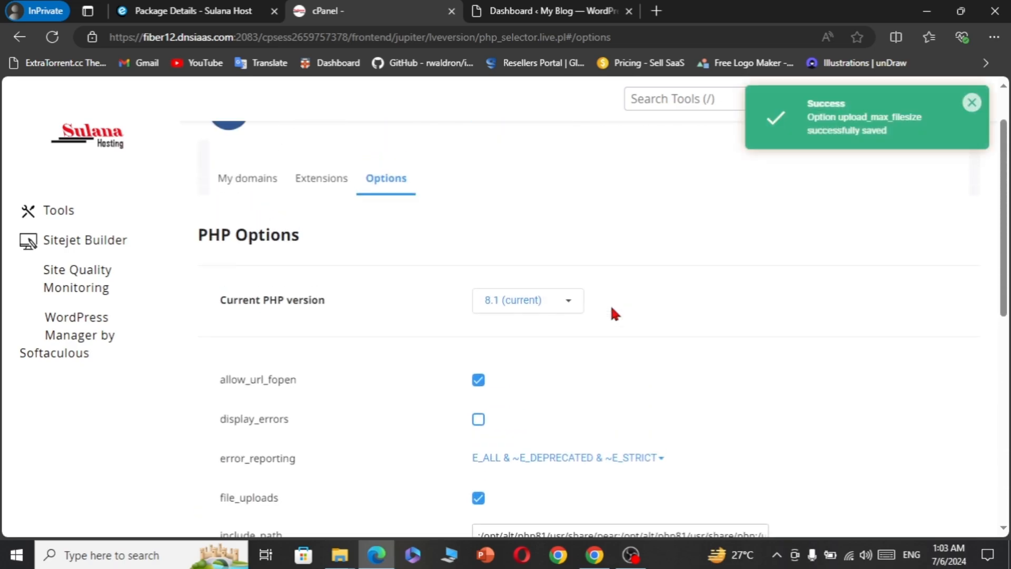
left_click(329, 214)
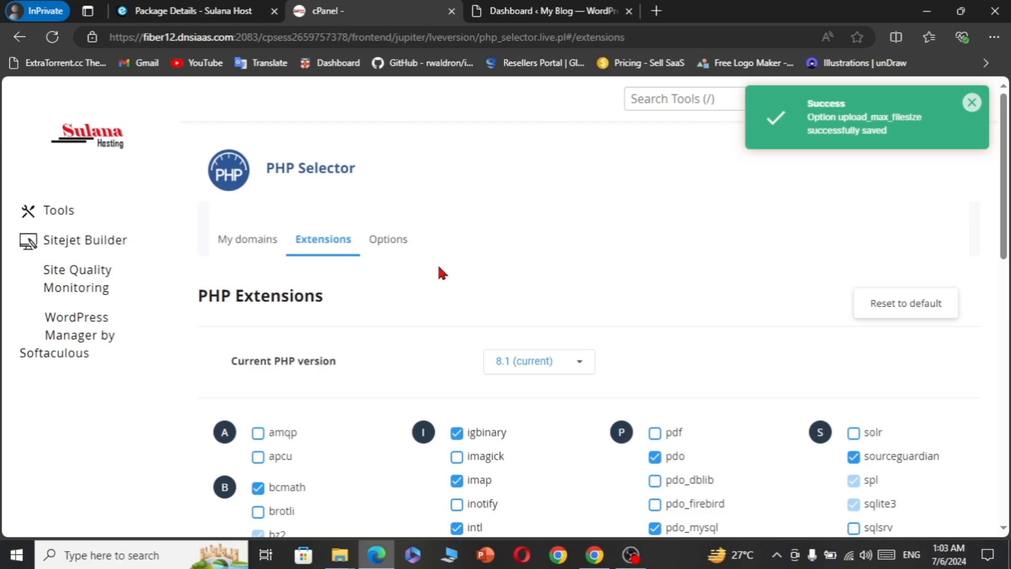
scroll(569, 316, "down", 5)
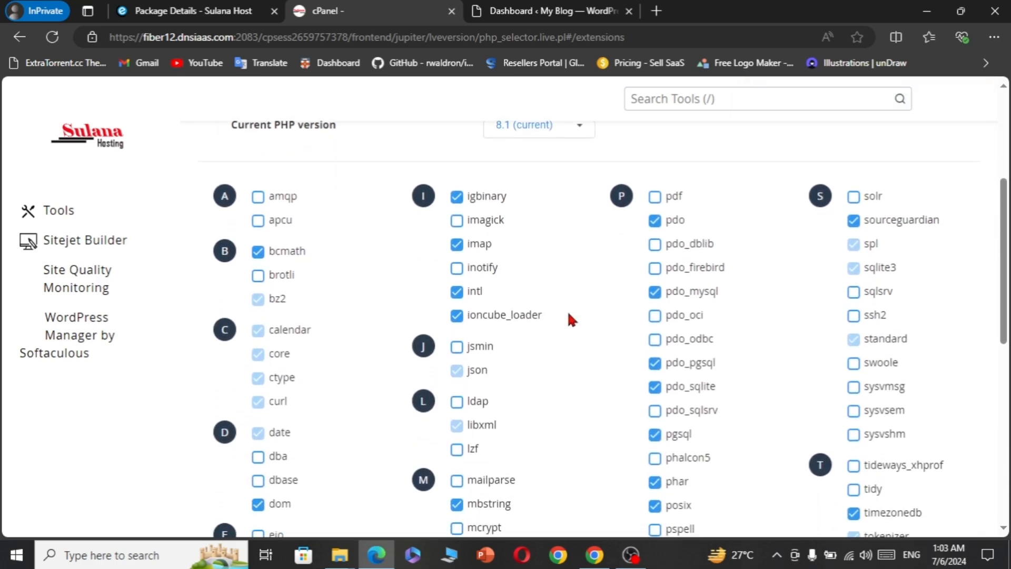
scroll(569, 316, "down", 3)
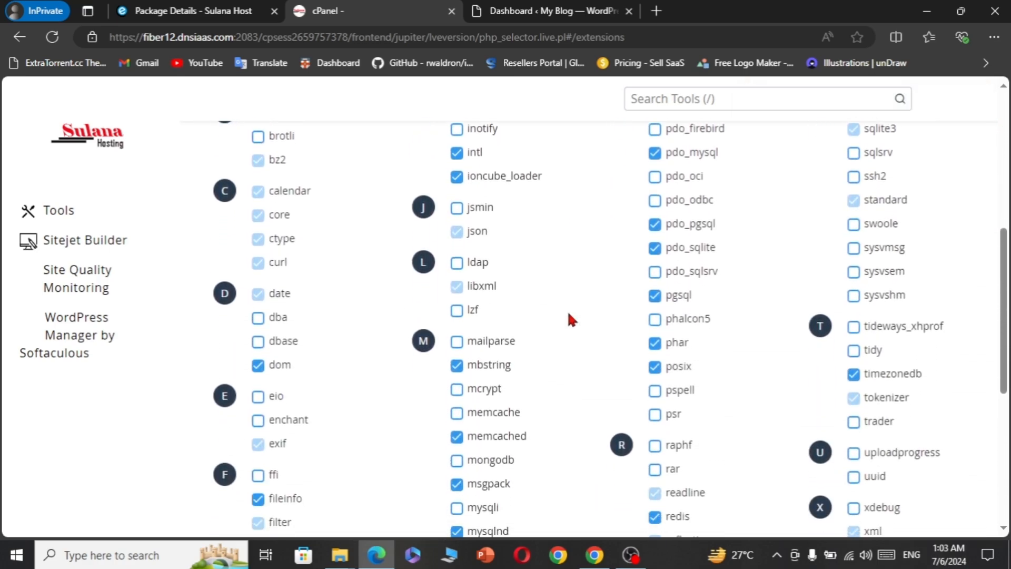
scroll(569, 313, "down", 2)
scroll(329, 476, "down", 2)
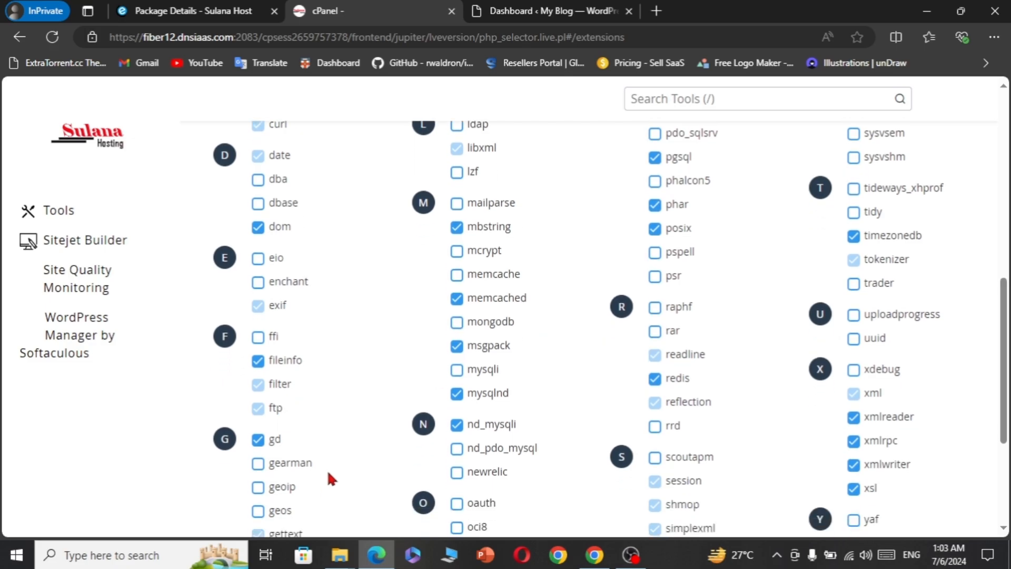
scroll(327, 469, "down", 1)
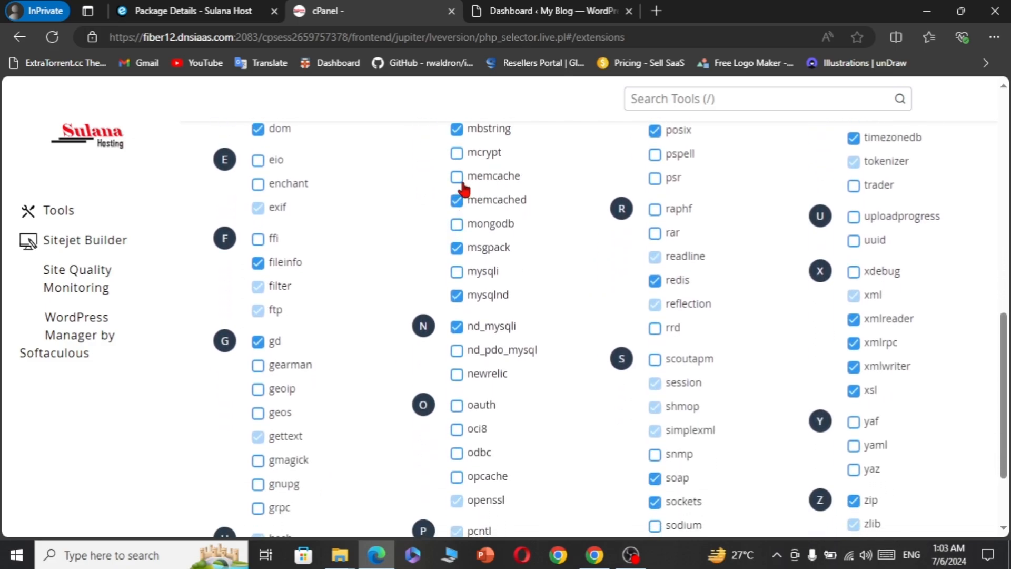
scroll(401, 201, "up", 2)
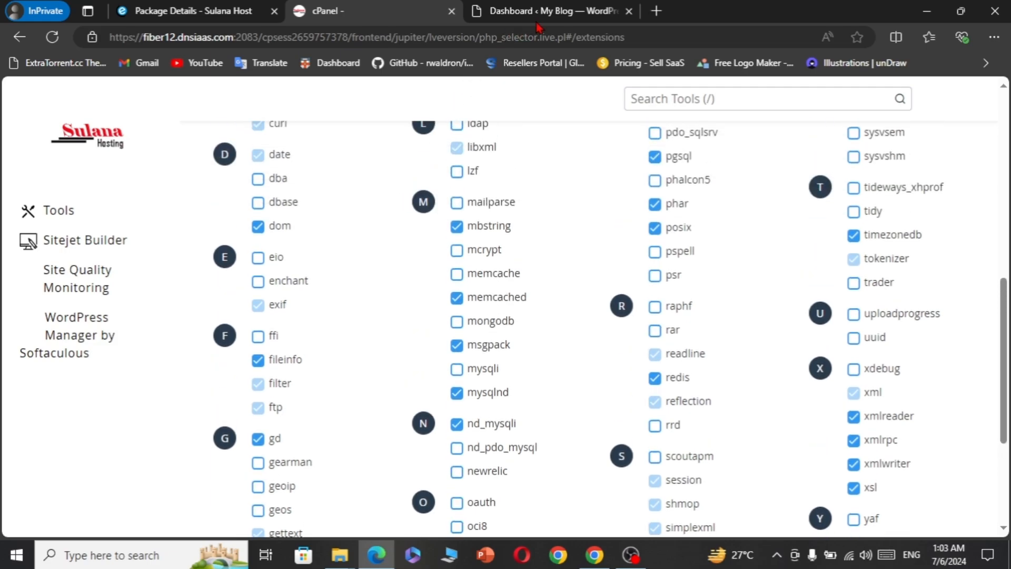
- In WordPress, go to LiteSpeed Cache's Cache settings, Object tab
left_click(542, 11)
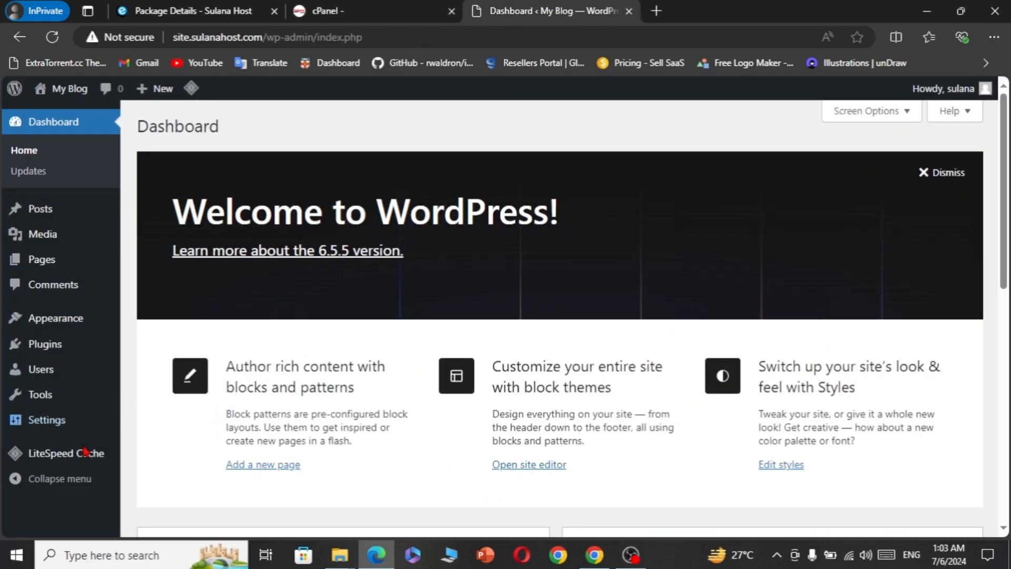
mouse_move(86, 451)
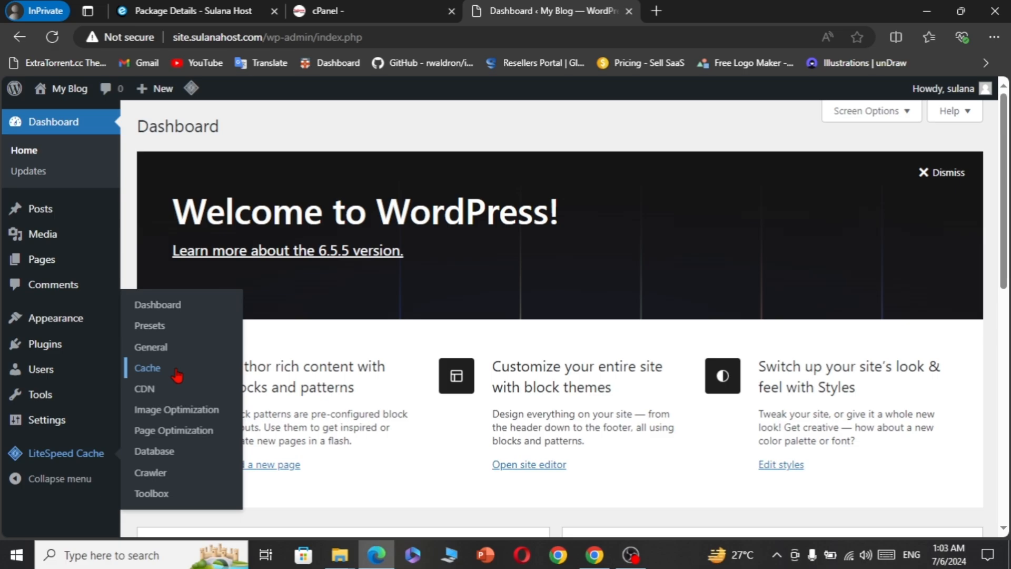
left_click(156, 371)
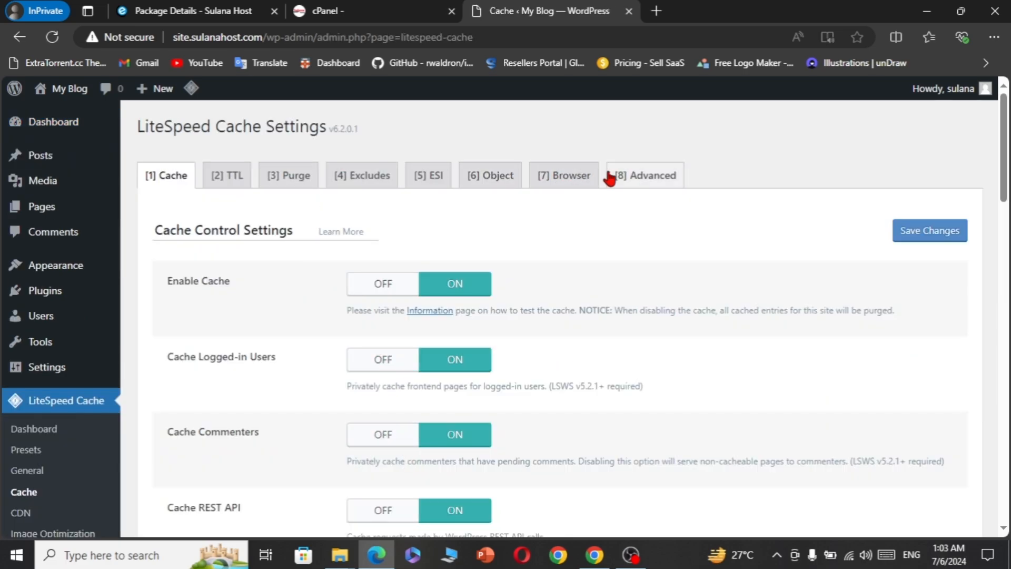
left_click(493, 180)
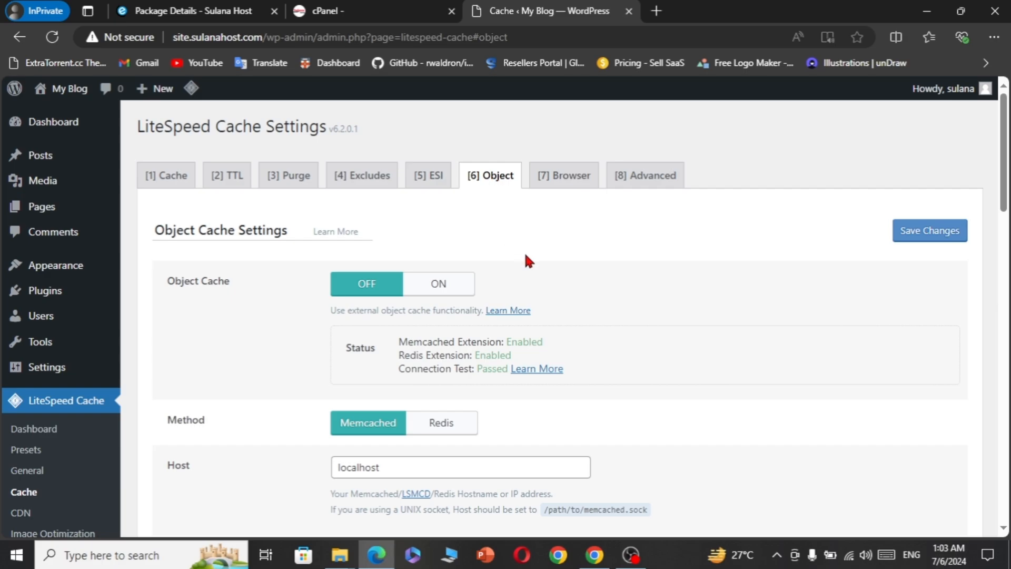
- Turn Object Cache ON (Memcached, localhost port 11211) and save the changes
left_click(429, 291)
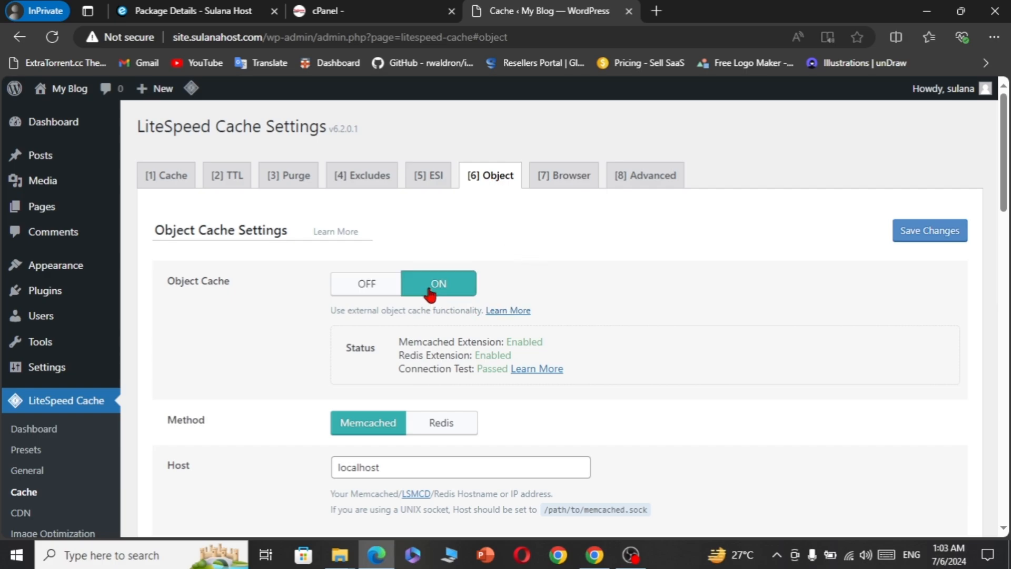
scroll(579, 419, "down", 1)
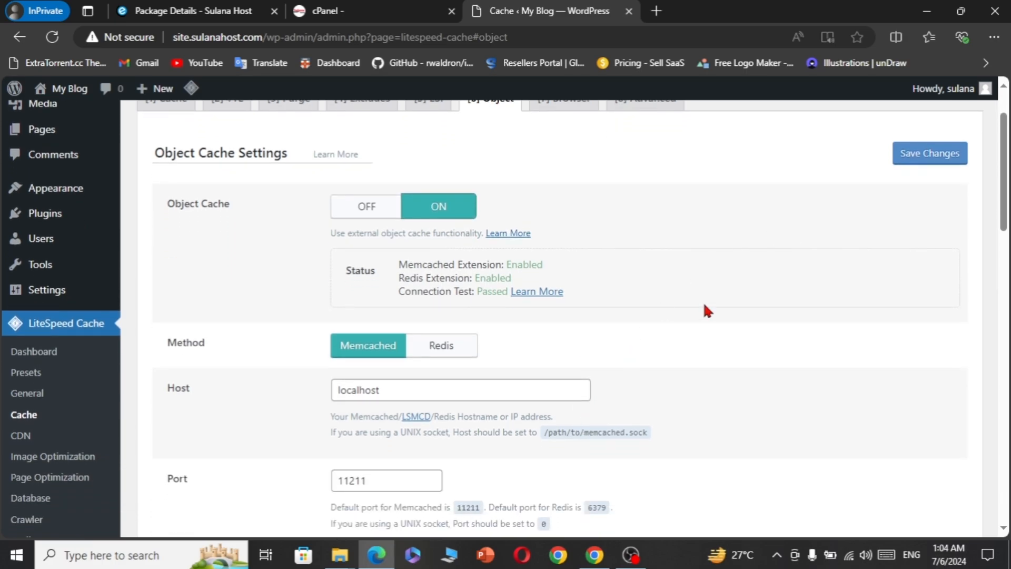
scroll(680, 321, "down", 5)
scroll(680, 321, "up", 2)
scroll(680, 321, "down", 4)
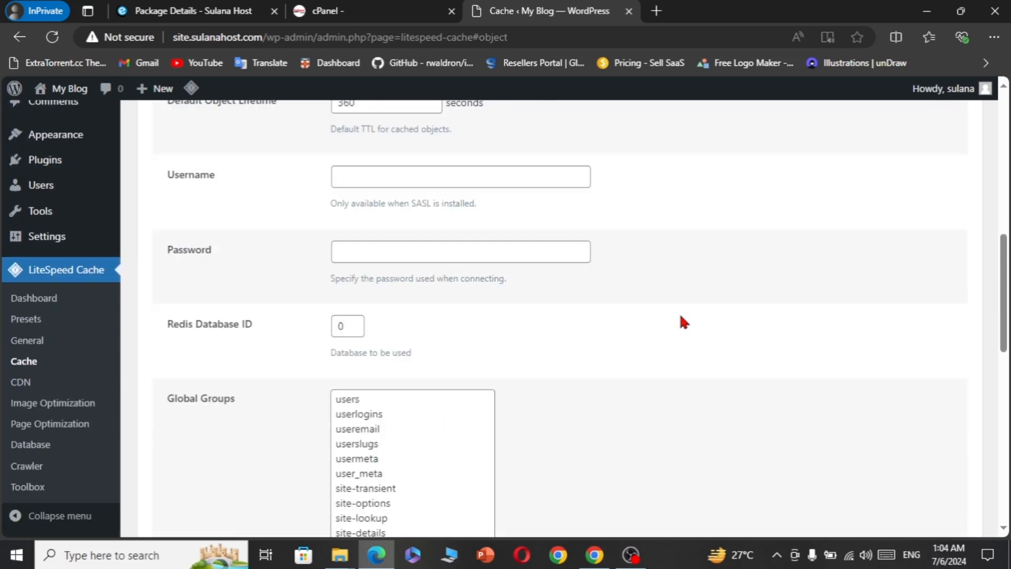
scroll(643, 330, "down", 9)
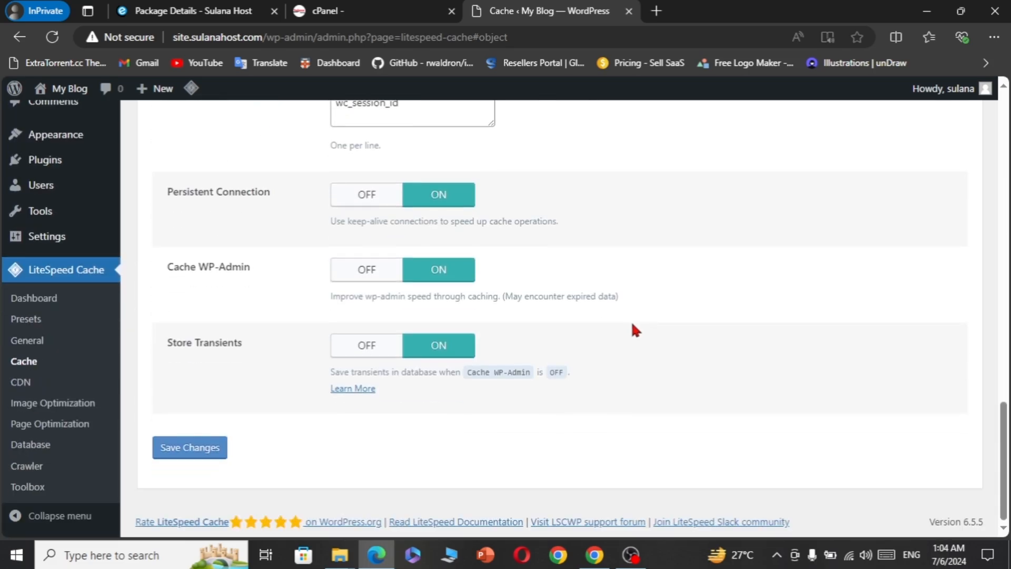
left_click(216, 453)
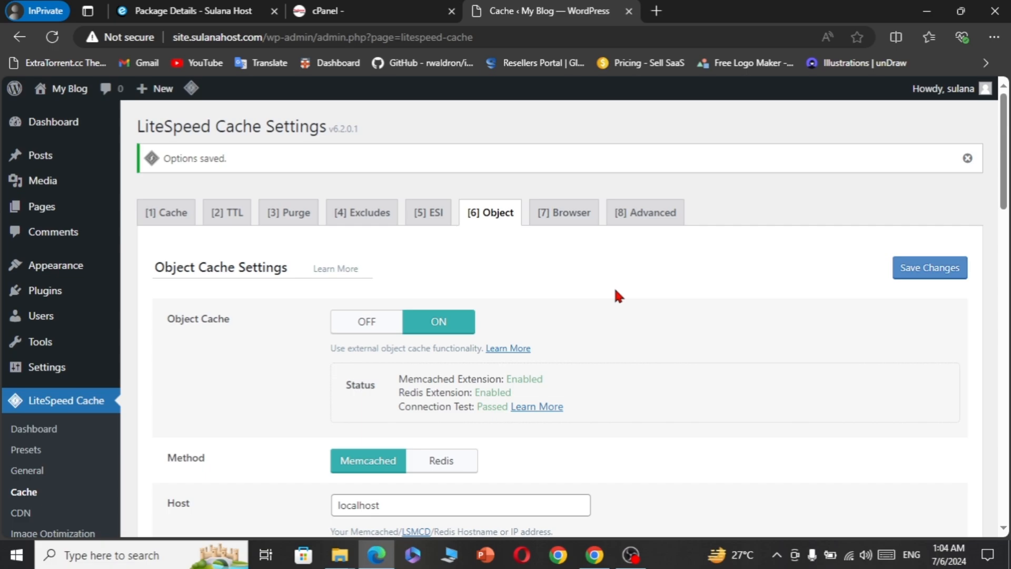
- Review the Object cache settings, check Browser Cache (ON, TTL 31557600), then return to Dashboard
scroll(616, 291, "down", 6)
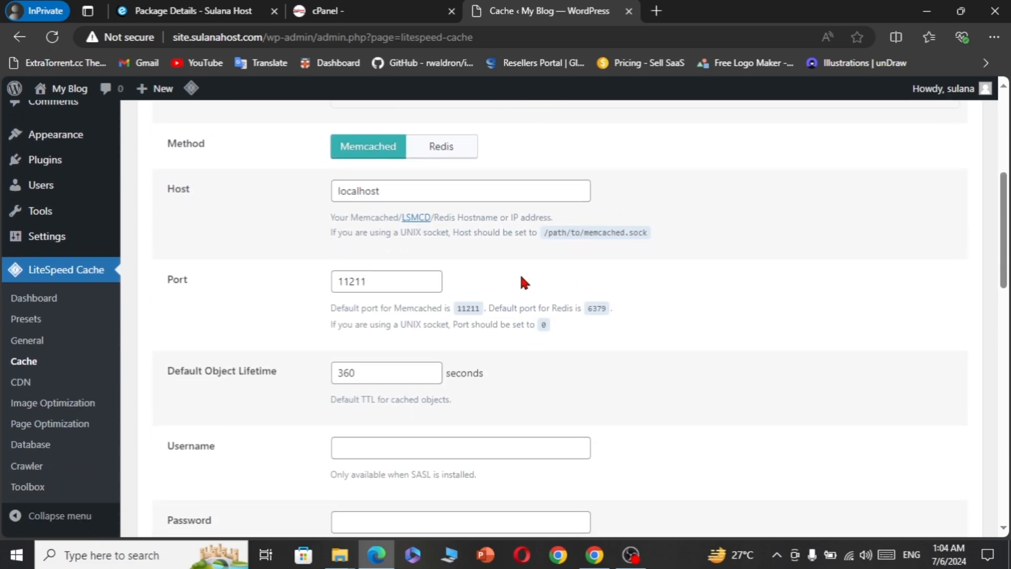
scroll(456, 363, "down", 8)
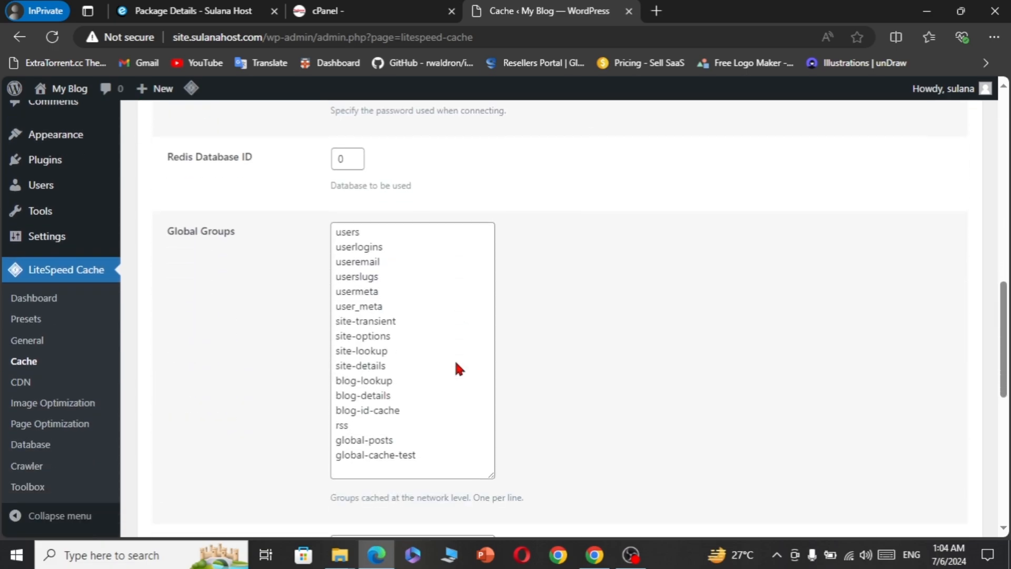
scroll(456, 363, "down", 10)
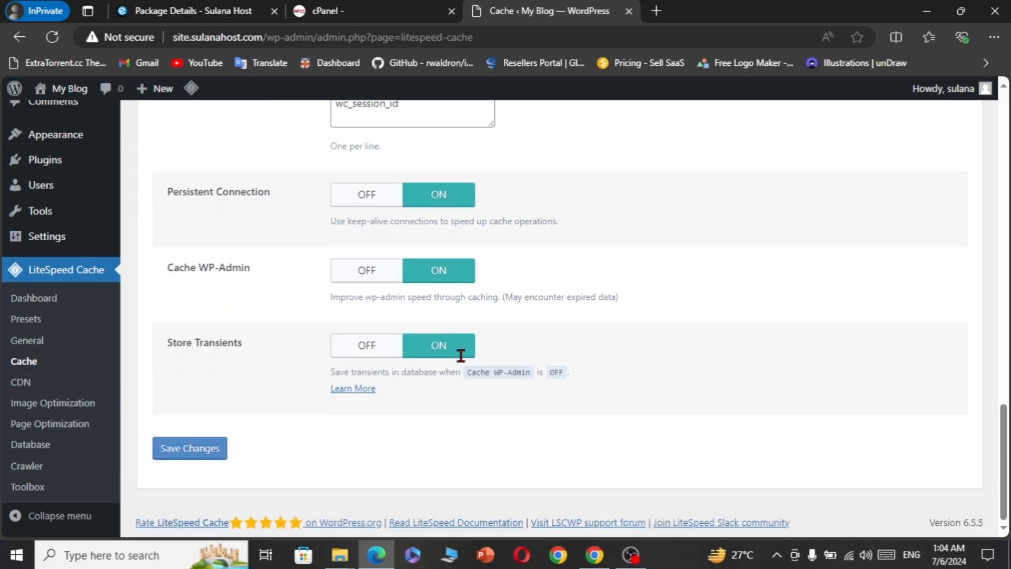
scroll(459, 352, "up", 20)
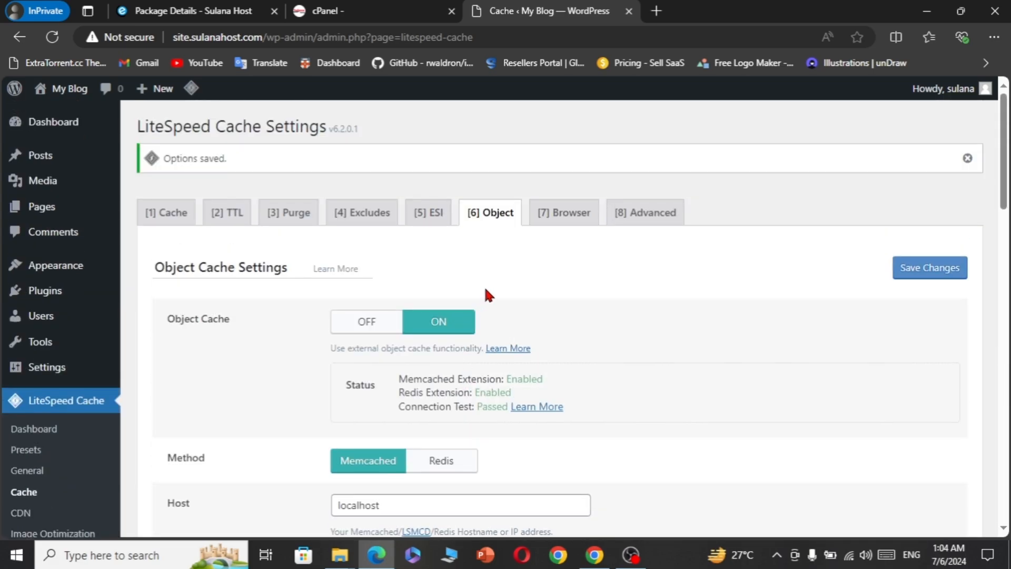
scroll(558, 285, "down", 1)
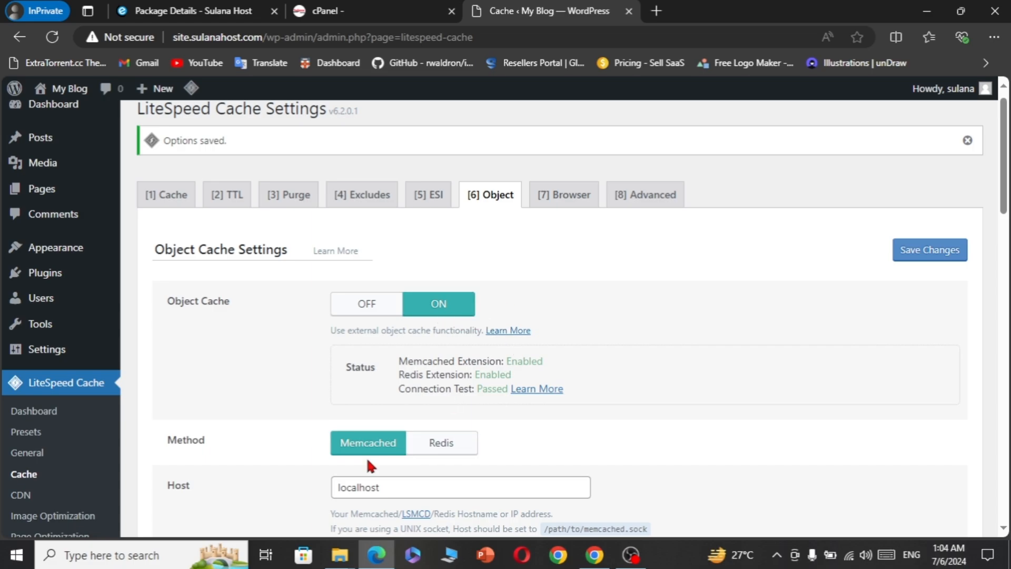
scroll(366, 457, "down", 2)
scroll(366, 457, "up", 3)
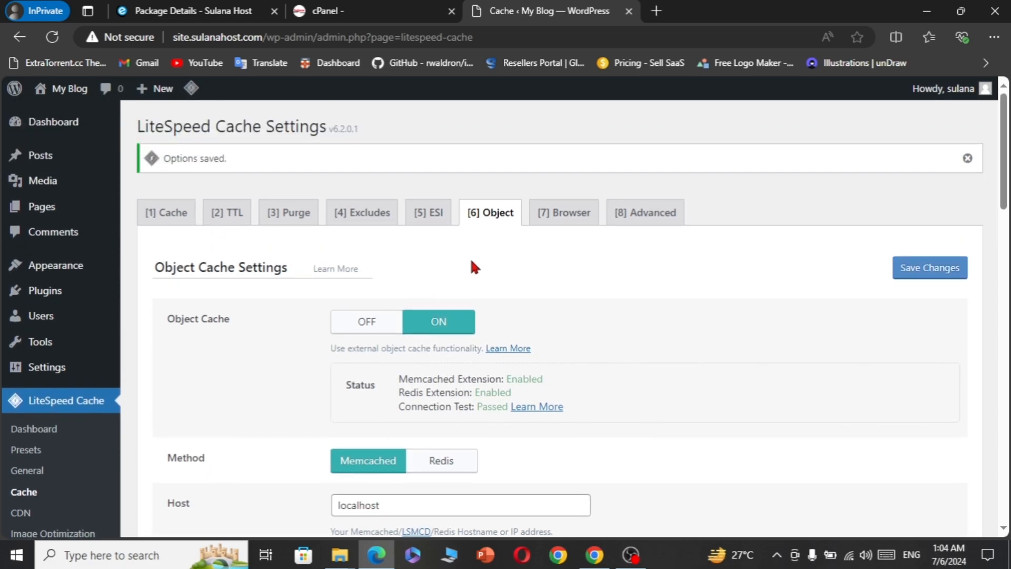
left_click(559, 224)
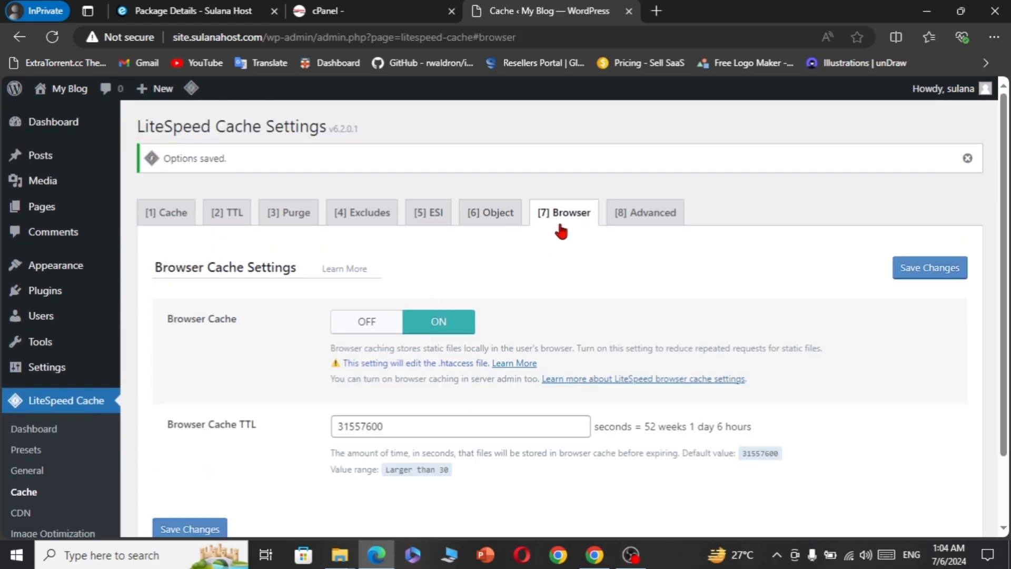
left_click(93, 130)
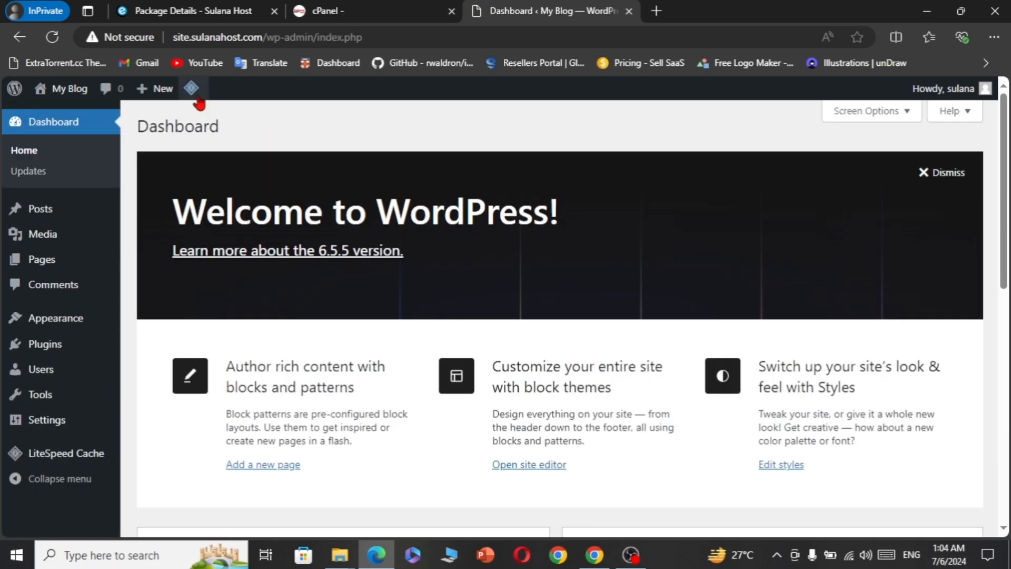
- Purge all caches from the LiteSpeed admin-bar menu
mouse_move(197, 99)
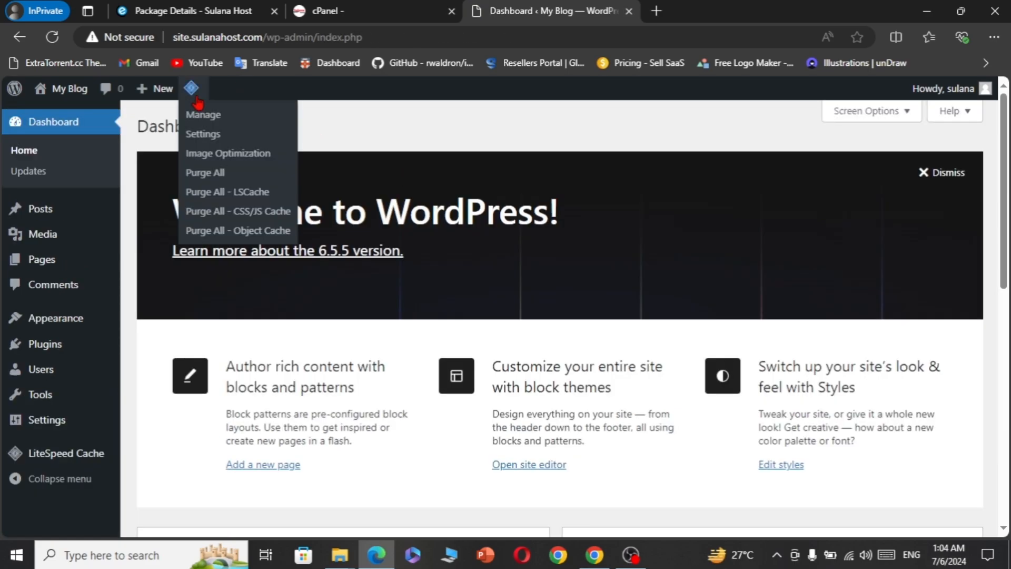
left_click(225, 172)
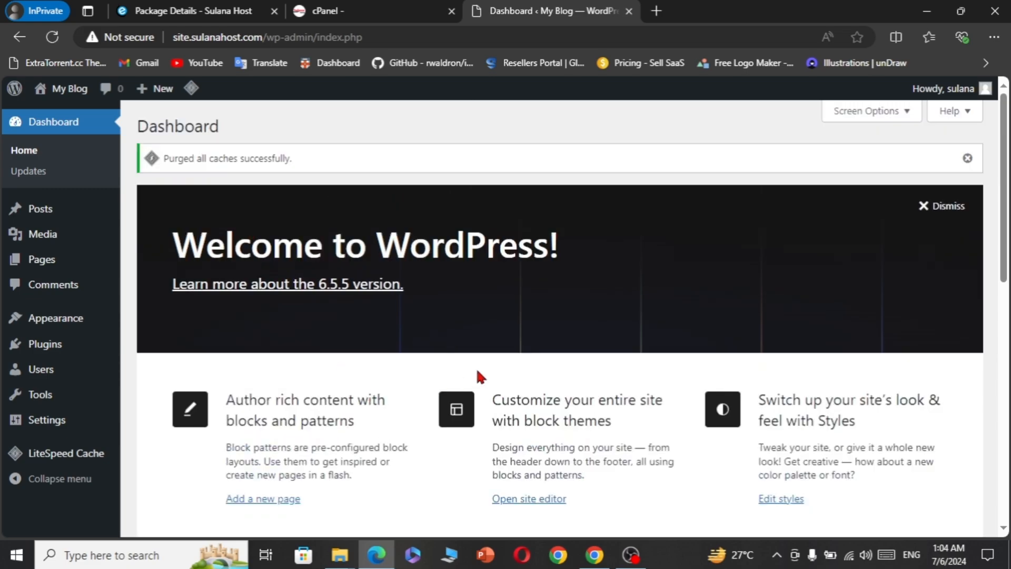
scroll(477, 371, "down", 3)
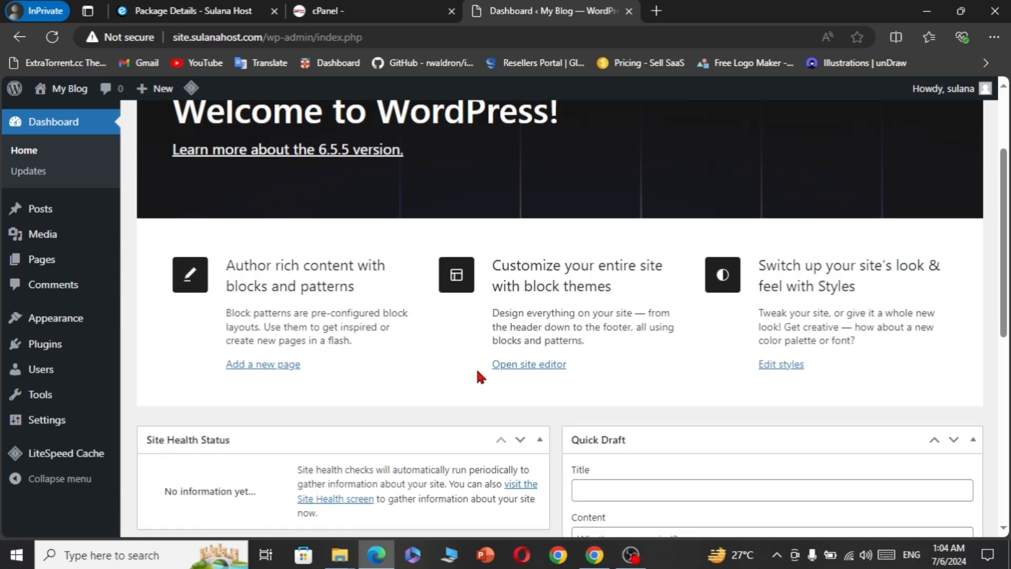
scroll(476, 367, "down", 4)
scroll(475, 366, "up", 3)
scroll(475, 366, "down", 6)
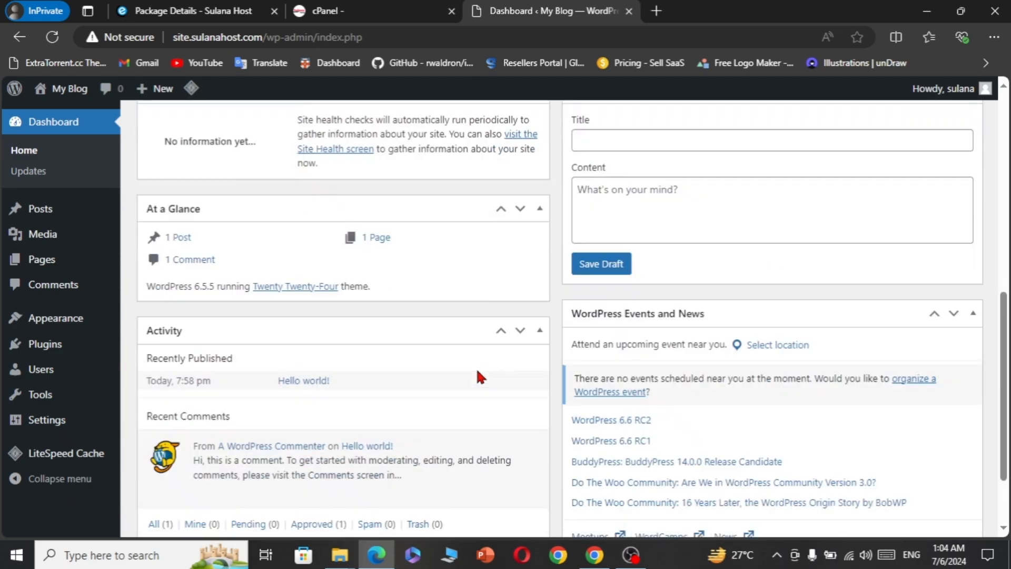
scroll(476, 367, "down", 2)
scroll(476, 366, "up", 8)
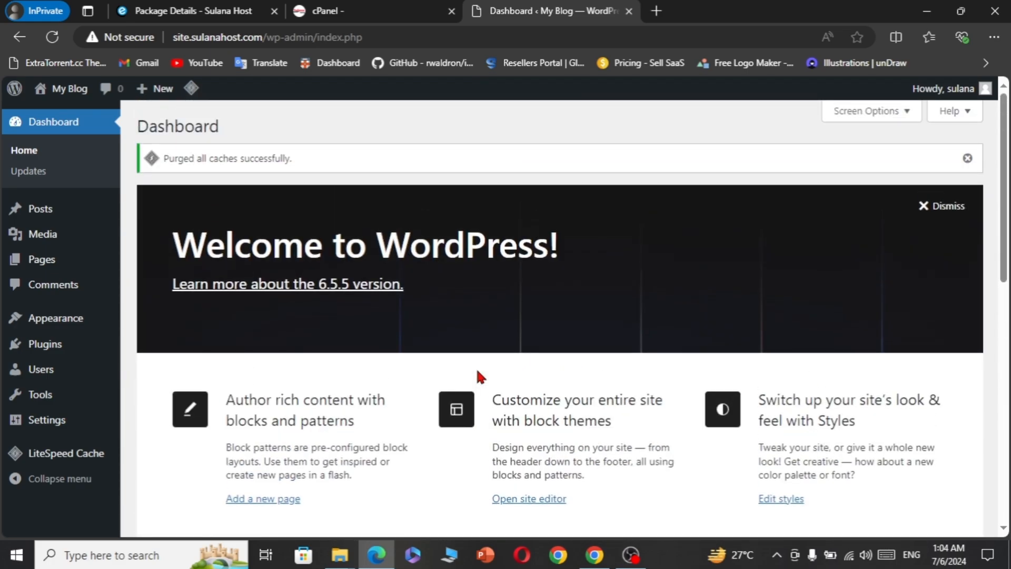
scroll(255, 329, "down", 6)
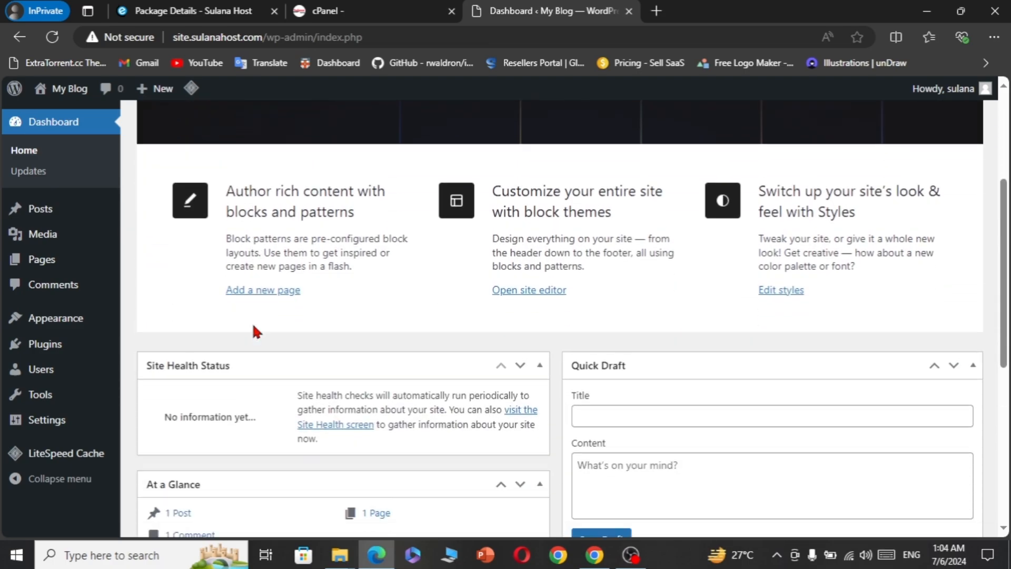
scroll(254, 329, "up", 6)
- Return to the cPanel tab and go back to the cPanel home page
left_click(368, 8)
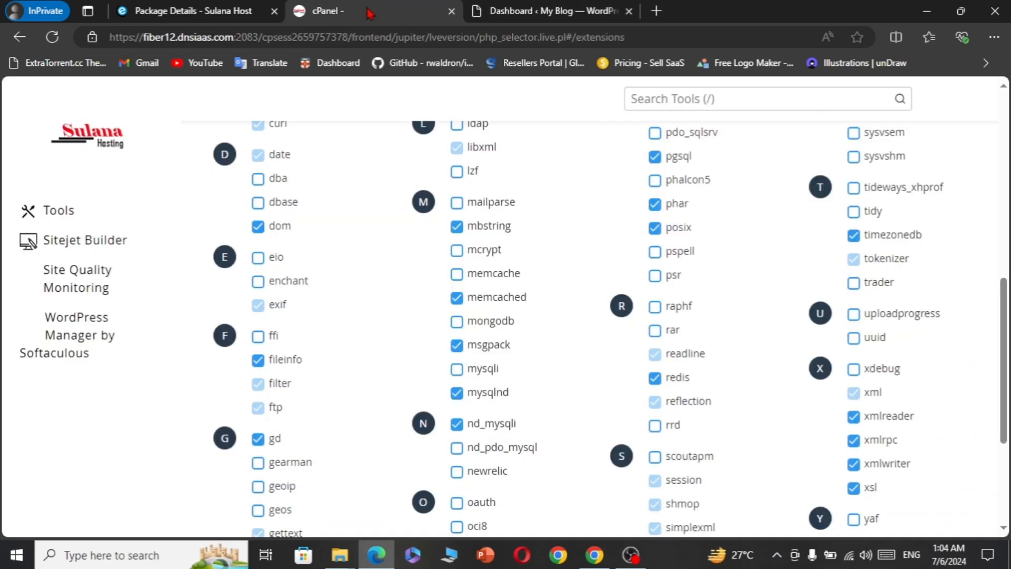
scroll(738, 251, "up", 10)
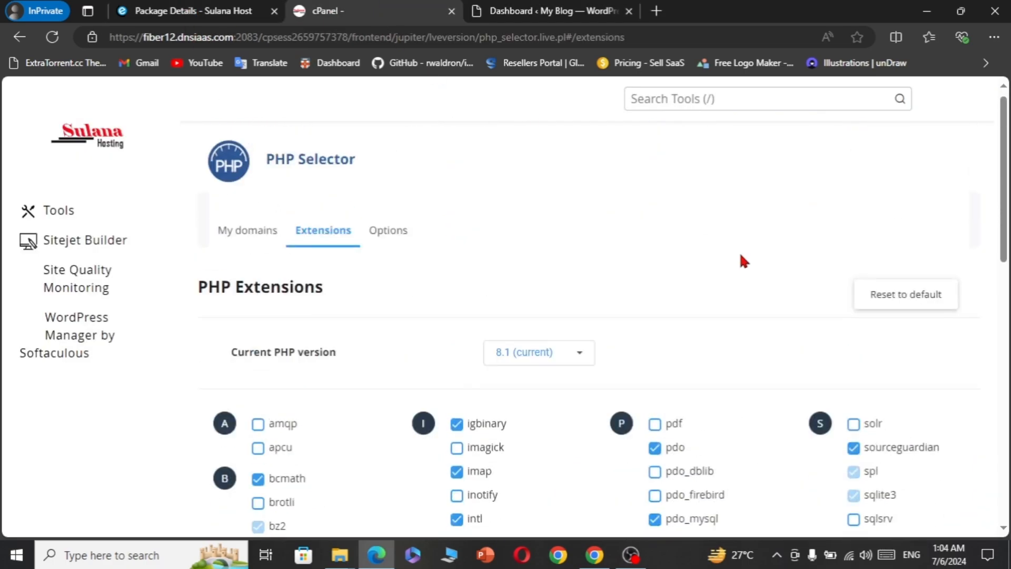
left_click(115, 149)
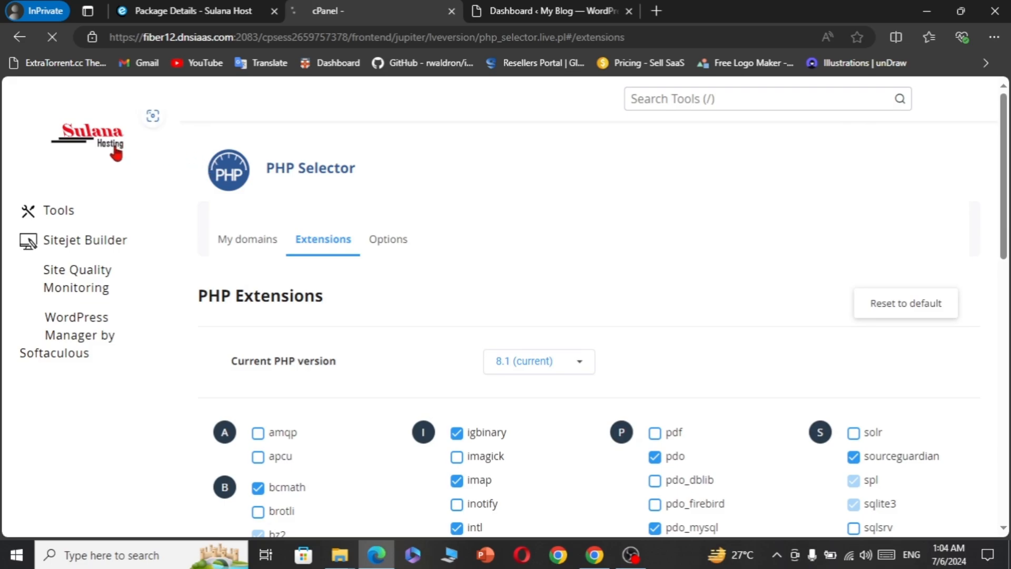